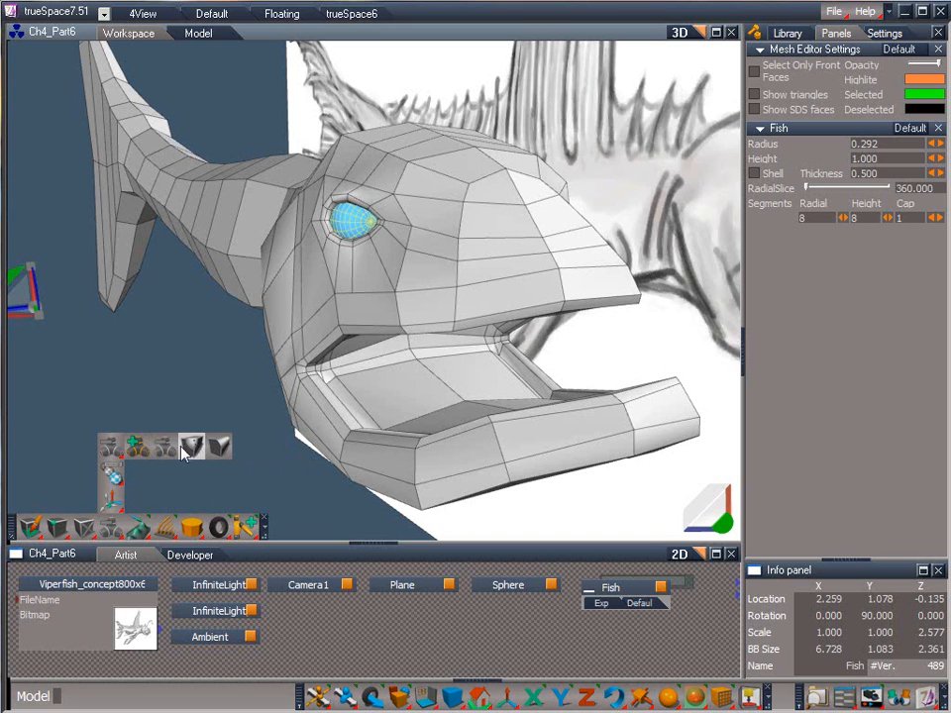
Step: Apply subdivision smoothing to the whole fish, and undo it to return to the low-poly mesh
{"action": "left_click", "coordinate": [139, 450]}
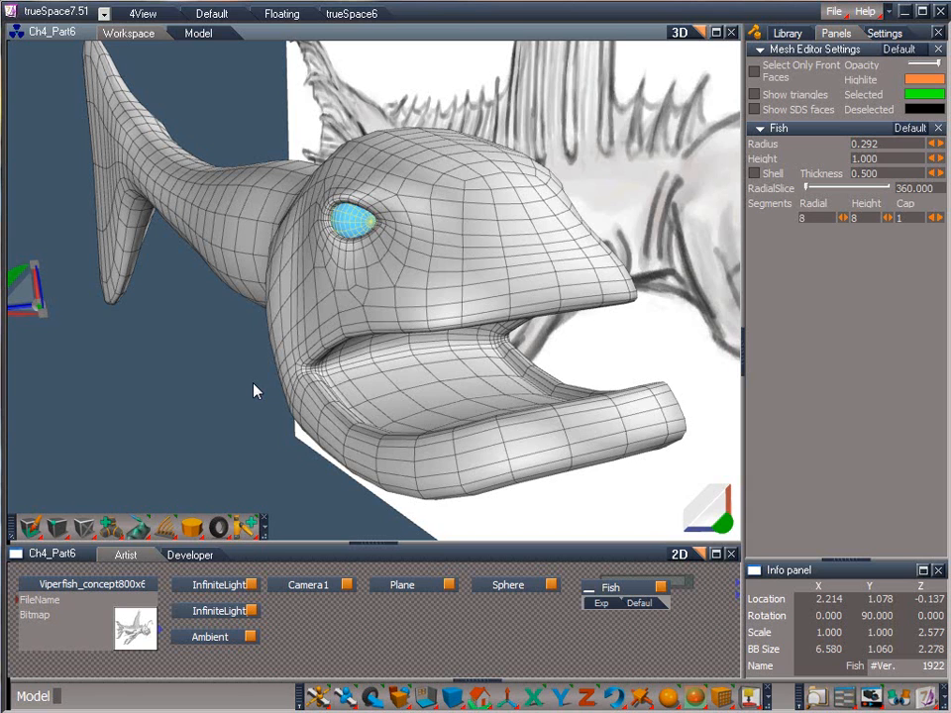
{"action": "key", "text": "ctrl+z"}
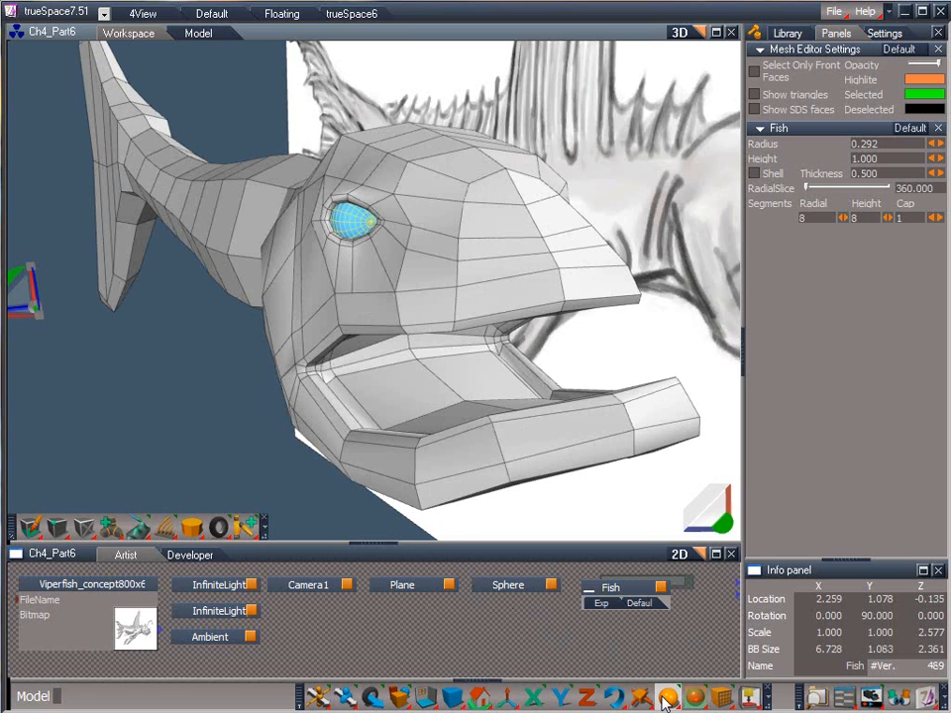
Step: Add a cube beside the fish, set its width, height and depth to 0.2, and separate its node from the others
{"action": "left_click_drag", "start_coordinate": [669, 702], "coordinate": [206, 393]}
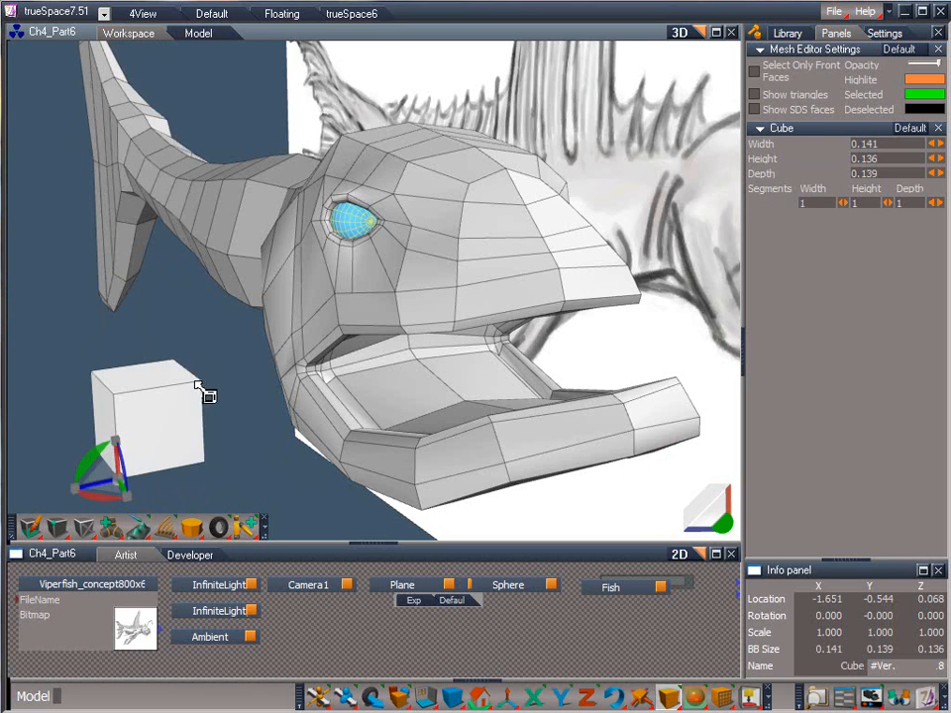
{"action": "double_click", "coordinate": [867, 144]}
{"action": "type", "text": "0.2"}
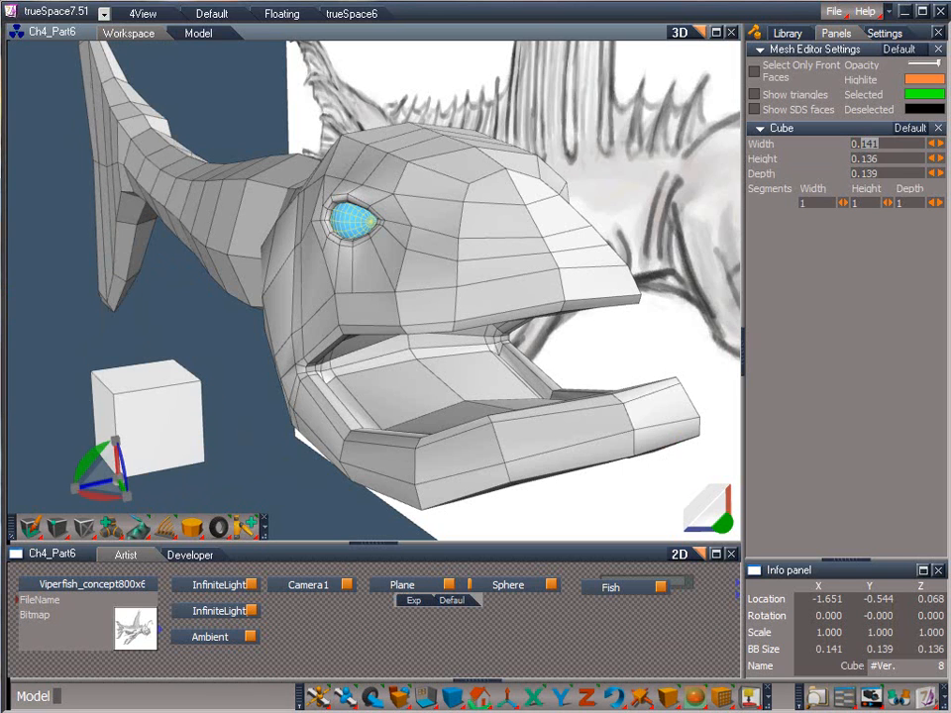
{"action": "key", "text": "Return"}
{"action": "left_click", "coordinate": [863, 159]}
{"action": "double_click", "coordinate": [863, 159]}
{"action": "type", "text": "0.2"}
{"action": "key", "text": "Return"}
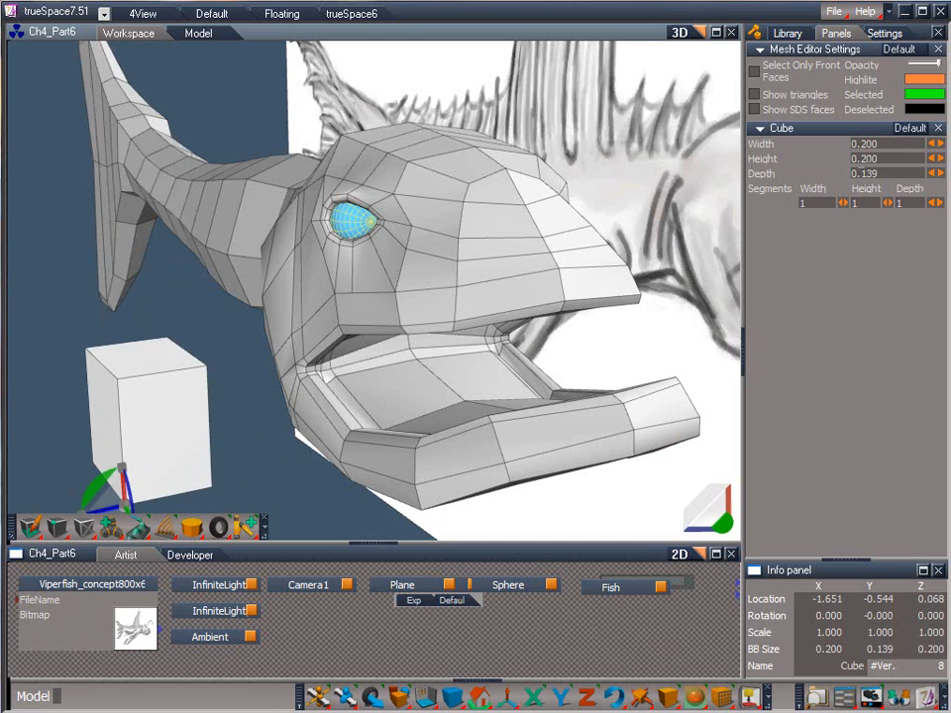
{"action": "double_click", "coordinate": [889, 174]}
{"action": "type", "text": "0.2"}
{"action": "key", "text": "Return"}
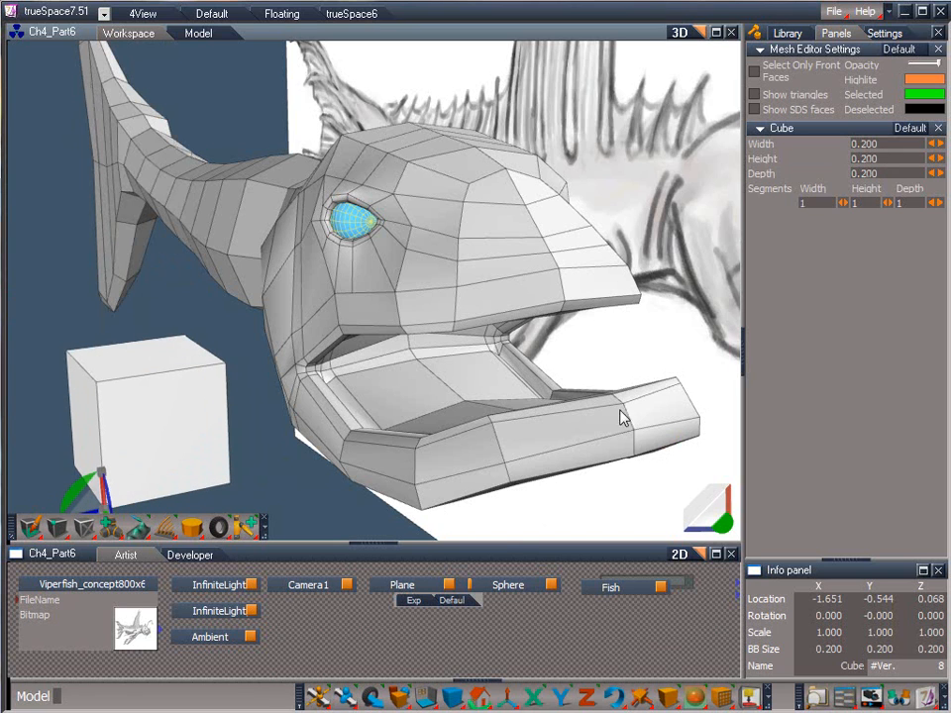
{"action": "left_click_drag", "start_coordinate": [467, 587], "coordinate": [441, 622]}
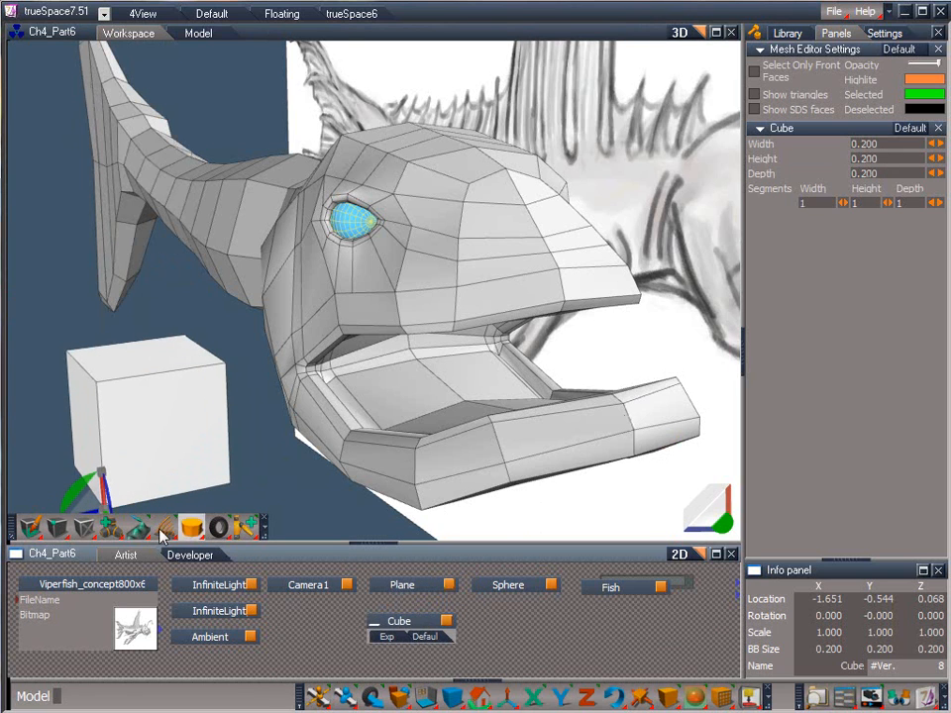
Step: Convert the cube to an editable mesh and apply two levels of subdivision smoothing to it
{"action": "left_click", "coordinate": [109, 528]}
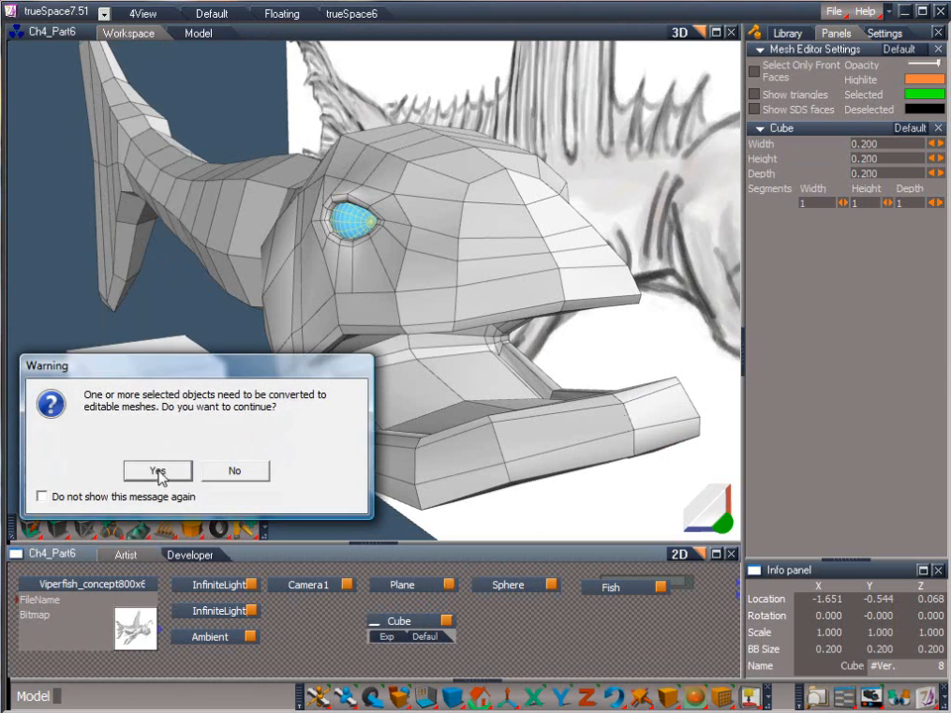
{"action": "left_click", "coordinate": [159, 474]}
{"action": "left_click", "coordinate": [112, 528]}
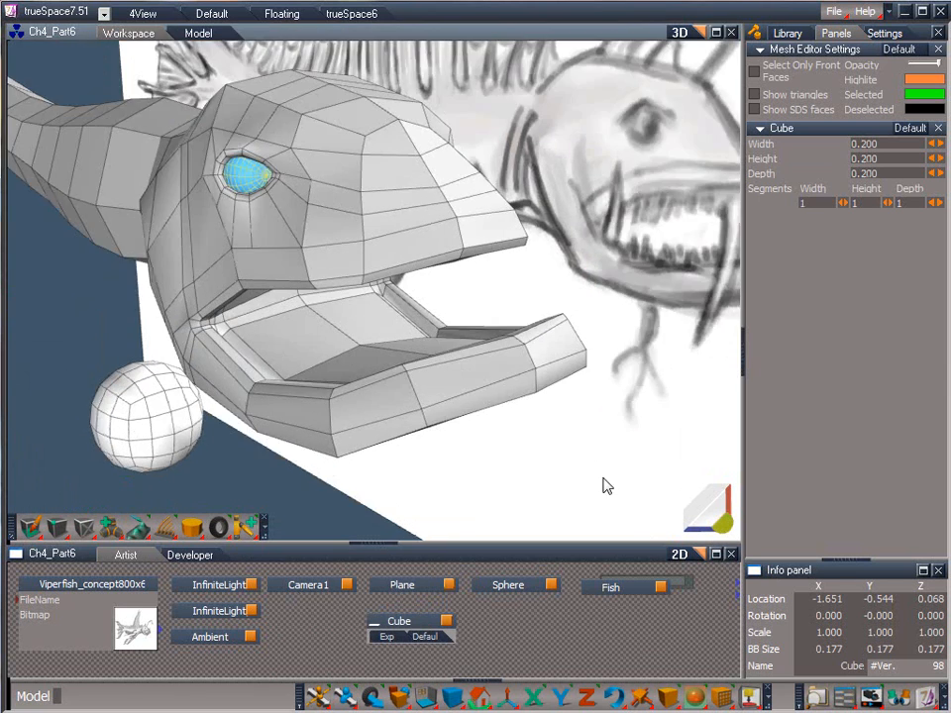
{"action": "middle_click_drag", "start_coordinate": [603, 478], "coordinate": [736, 535]}
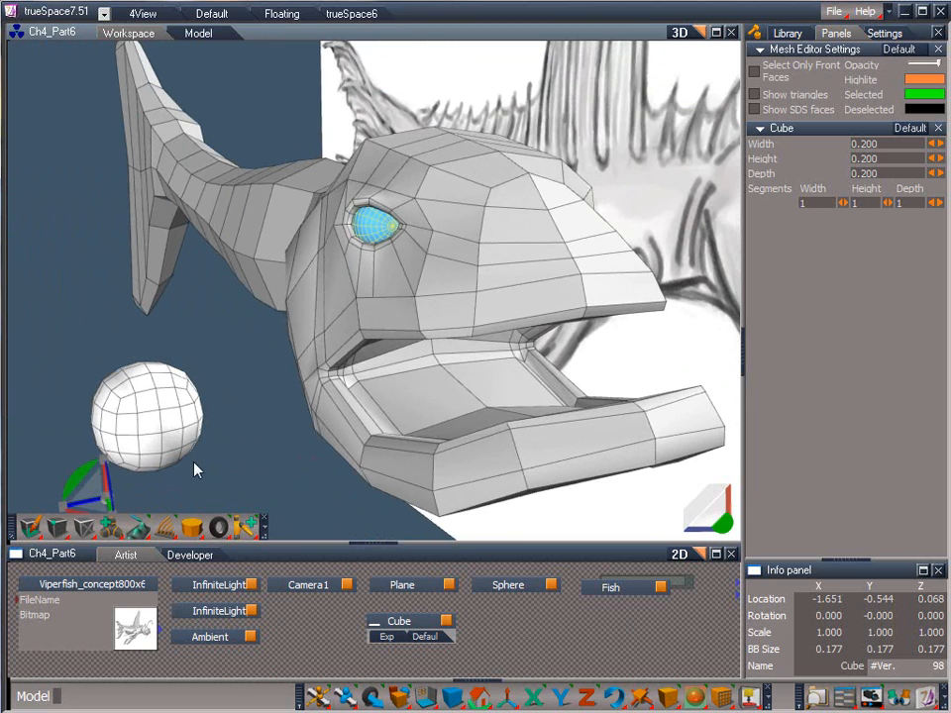
Step: Stretch the smoothed cube along Y to a scale of about 1.66 and remove both of its subdivision levels
{"action": "left_click_drag", "start_coordinate": [62, 505], "coordinate": [0, 511]}
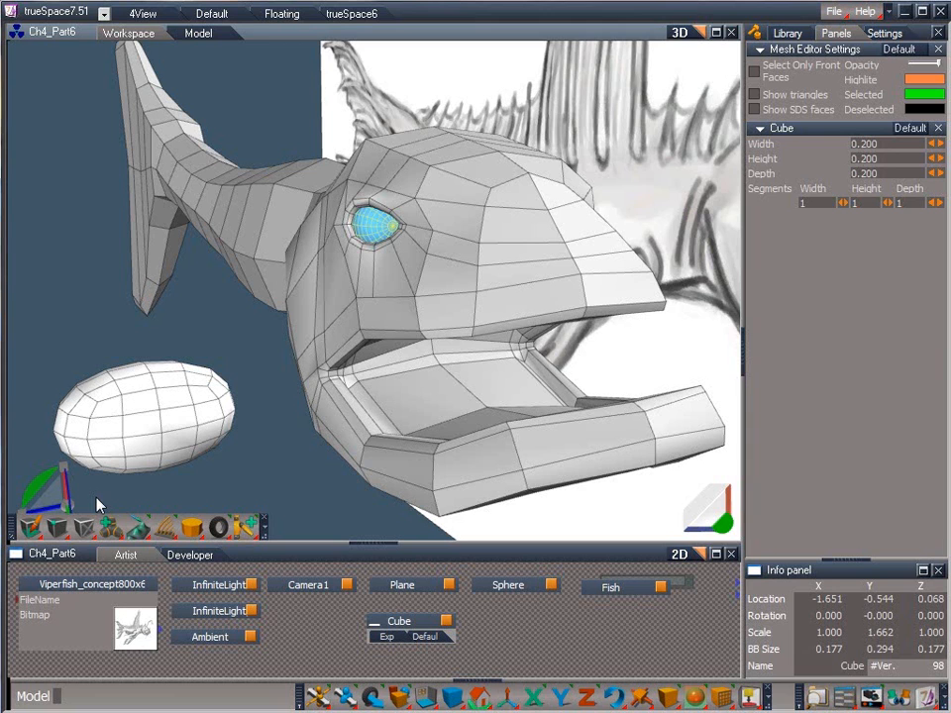
{"action": "left_click_drag", "start_coordinate": [111, 531], "coordinate": [162, 451]}
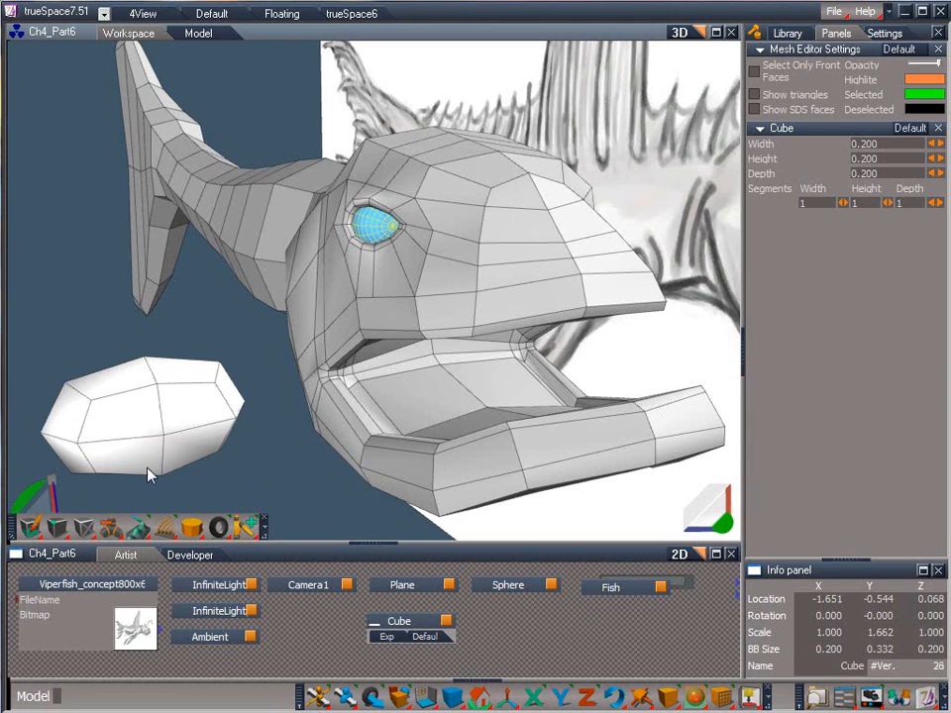
{"action": "left_click", "coordinate": [112, 534]}
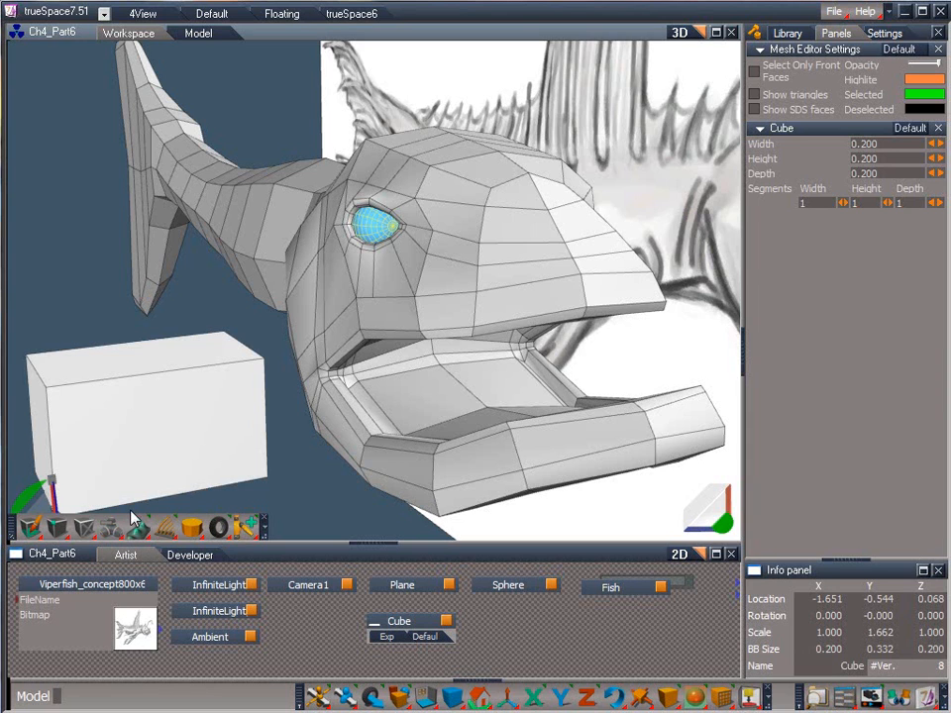
Step: Add edge loops to the stretched box close to both of its ends and just below its upper face
{"action": "left_click_drag", "start_coordinate": [85, 527], "coordinate": [85, 447]}
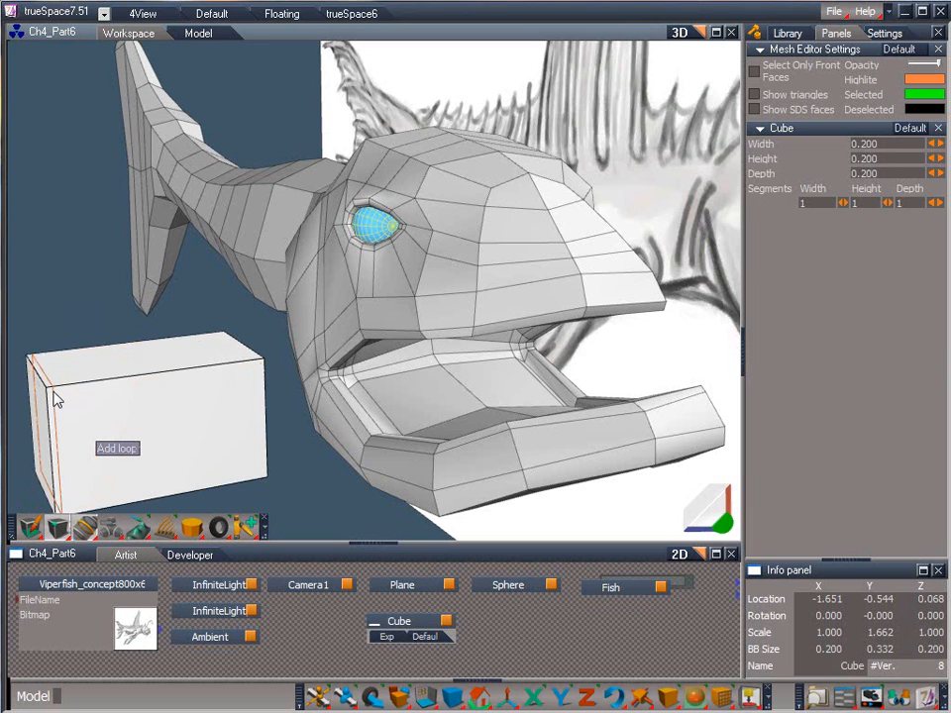
{"action": "left_click", "coordinate": [56, 392]}
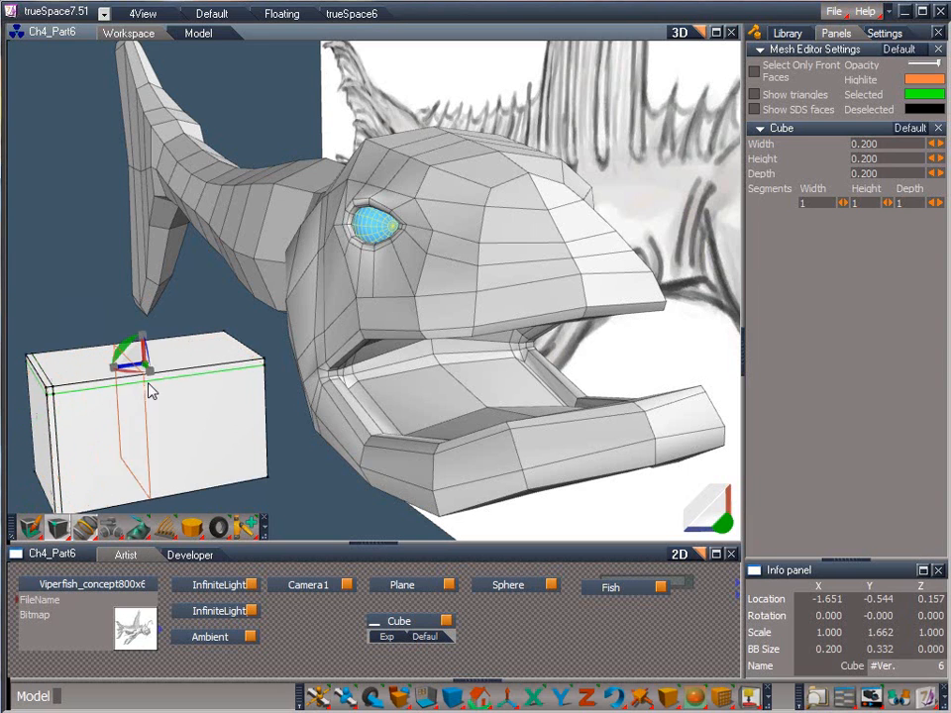
{"action": "left_click", "coordinate": [260, 421]}
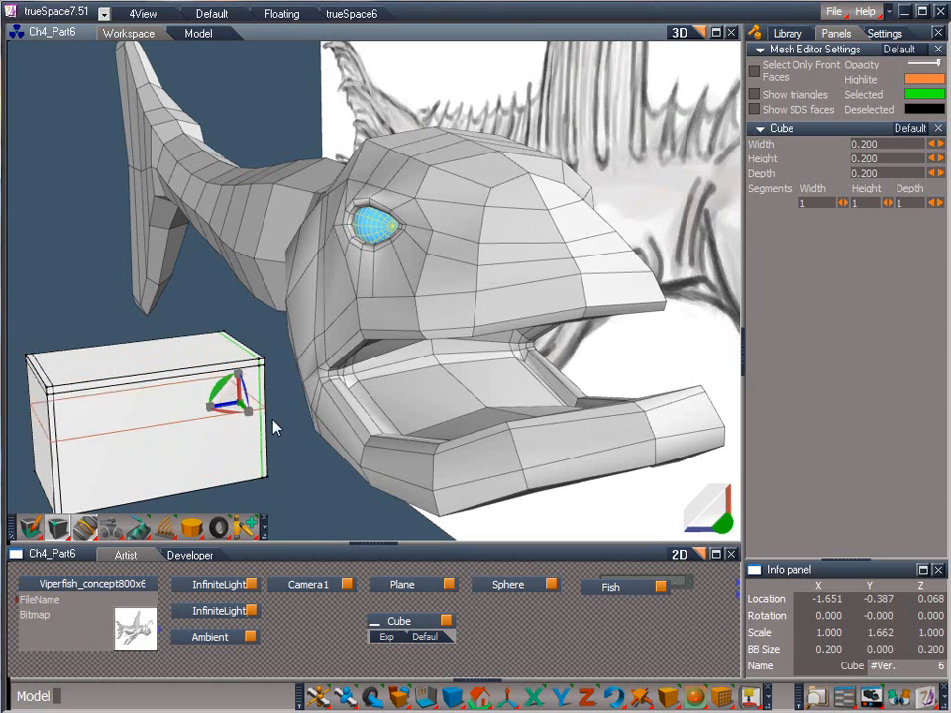
{"action": "right_click", "coordinate": [308, 488]}
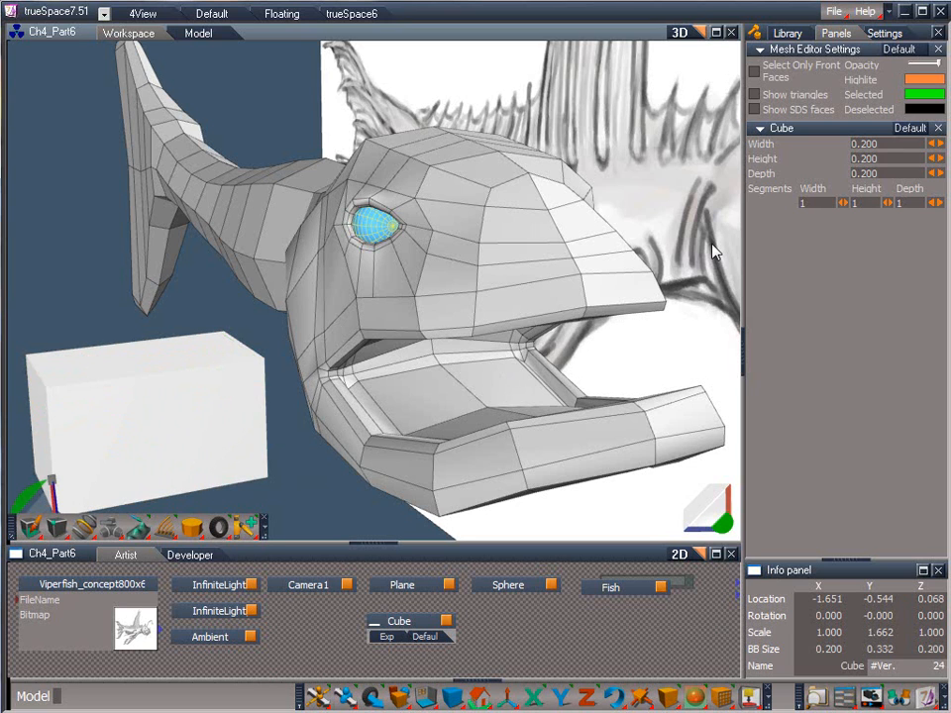
Step: Show the object render attributes for the box, and return to its mesh and dimension properties
{"action": "left_click", "coordinate": [889, 36]}
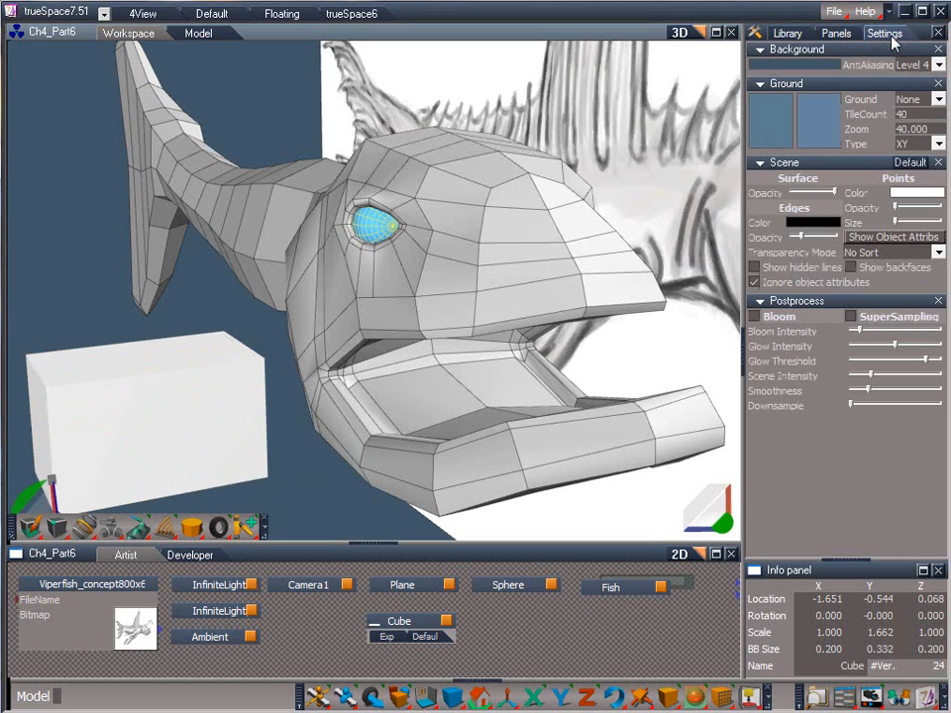
{"action": "left_click", "coordinate": [864, 238]}
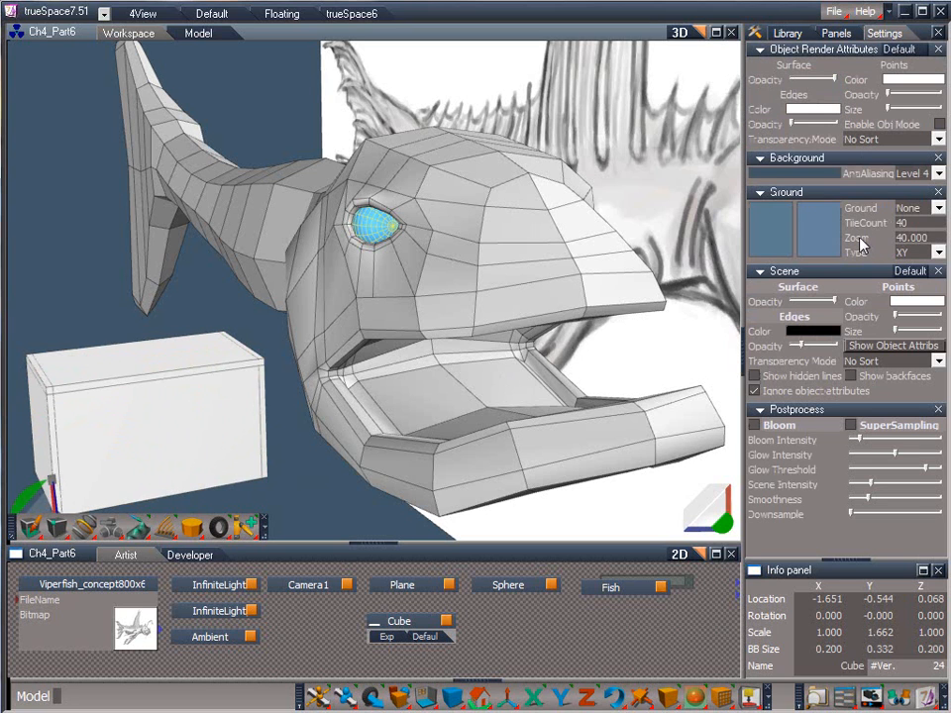
{"action": "left_click", "coordinate": [837, 33]}
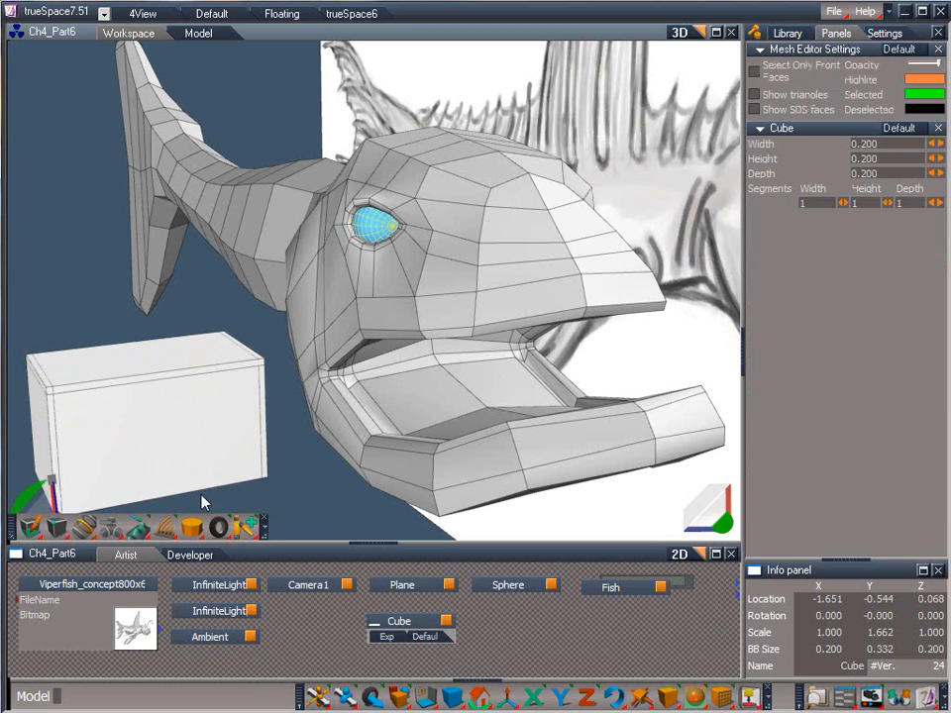
Step: Apply subdivision smoothing to the box with the added edge loops and inspect its tighter edges
{"action": "mouse_move", "coordinate": [109, 524]}
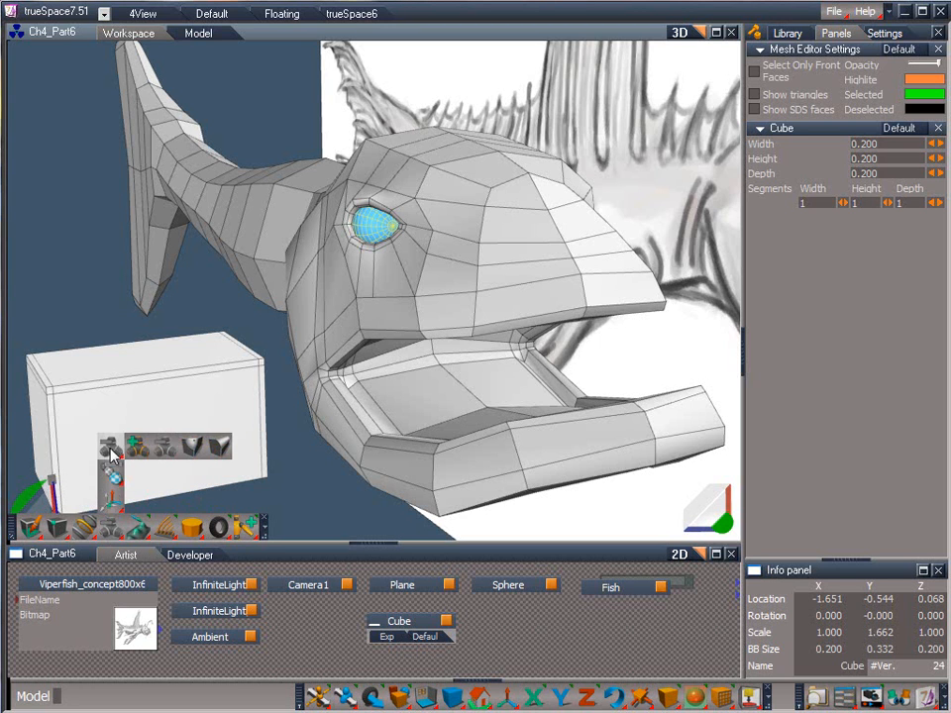
{"action": "left_click", "coordinate": [133, 448]}
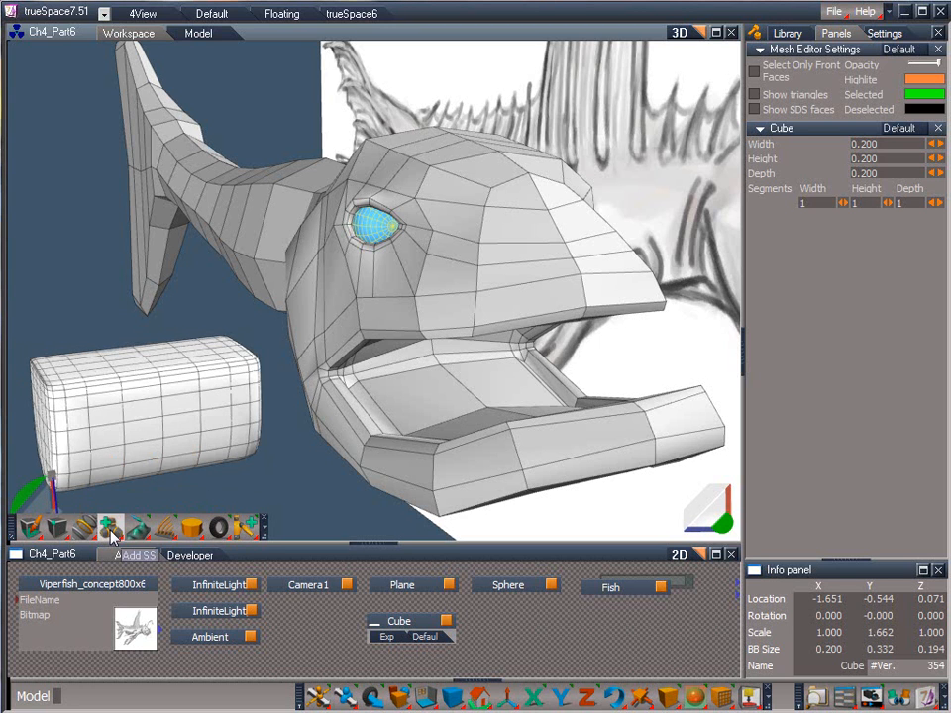
{"action": "mouse_move", "coordinate": [365, 522]}
{"action": "middle_mouse_down"}
{"action": "mouse_move", "coordinate": [501, 505]}
{"action": "mouse_move", "coordinate": [131, 617]}
{"action": "mouse_move", "coordinate": [373, 517]}
{"action": "mouse_move", "coordinate": [565, 496]}
{"action": "mouse_move", "coordinate": [741, 501]}
{"action": "middle_mouse_up"}
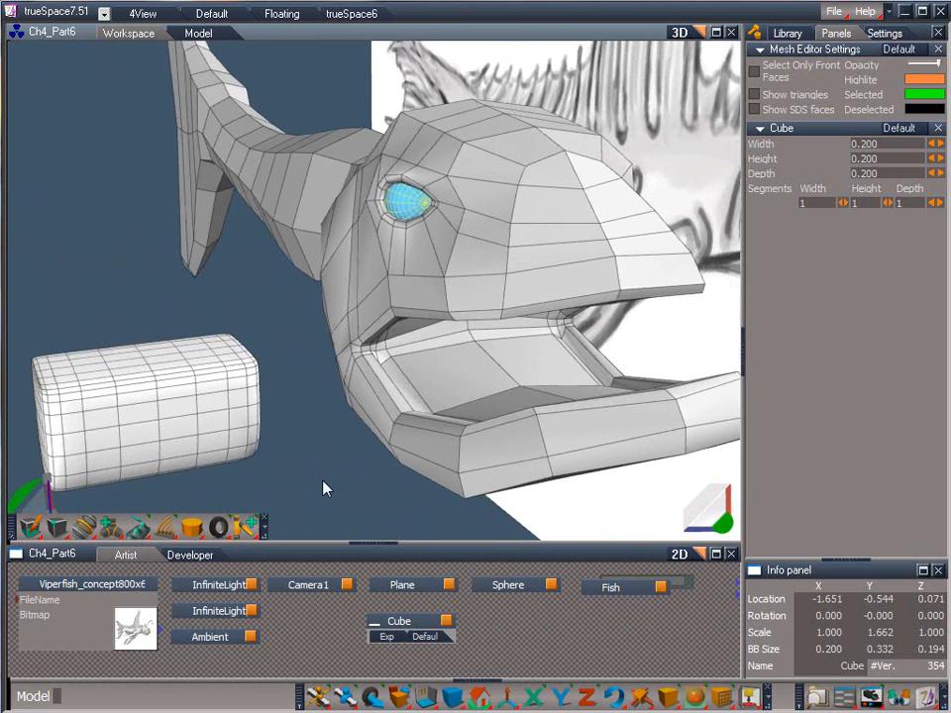
Step: Remove the subdivision smoothing from the box and delete the box from the scene
{"action": "left_click_drag", "start_coordinate": [111, 527], "coordinate": [150, 448]}
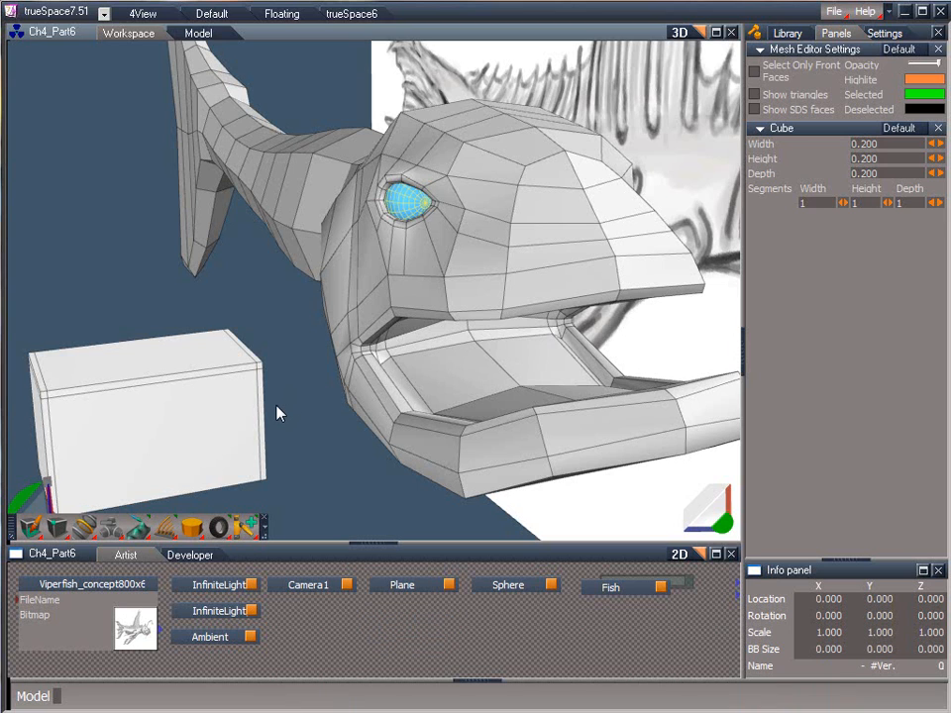
{"action": "key", "text": "Delete"}
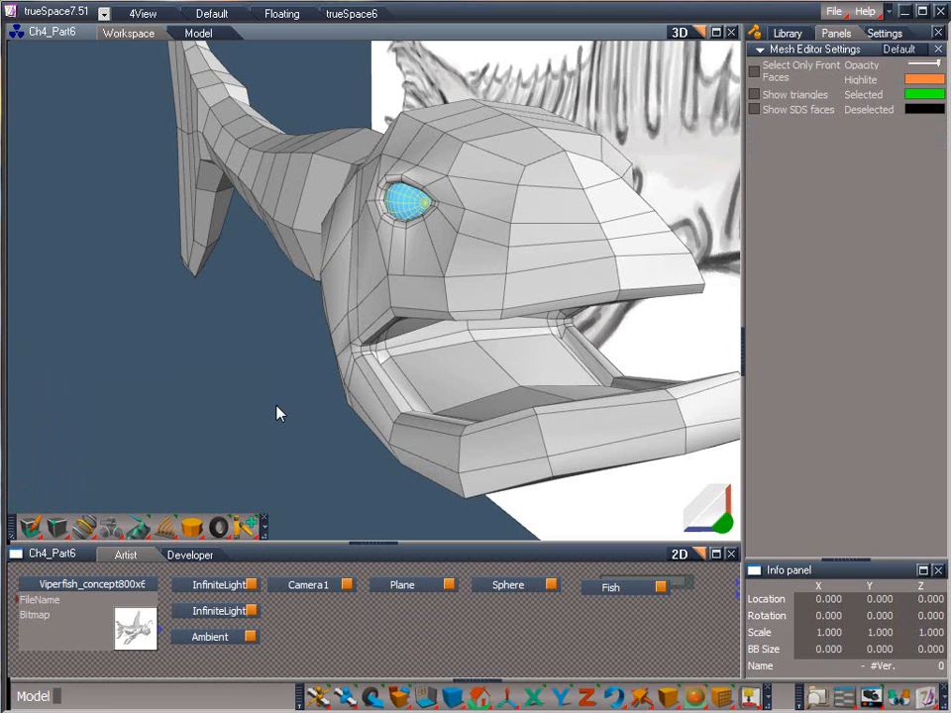
Step: Draw a new edge line on the fish just above the upper lip, from the mouth corner forward to the snout tip
{"action": "left_click", "coordinate": [615, 590]}
{"action": "left_click_drag", "start_coordinate": [723, 532], "coordinate": [864, 518]}
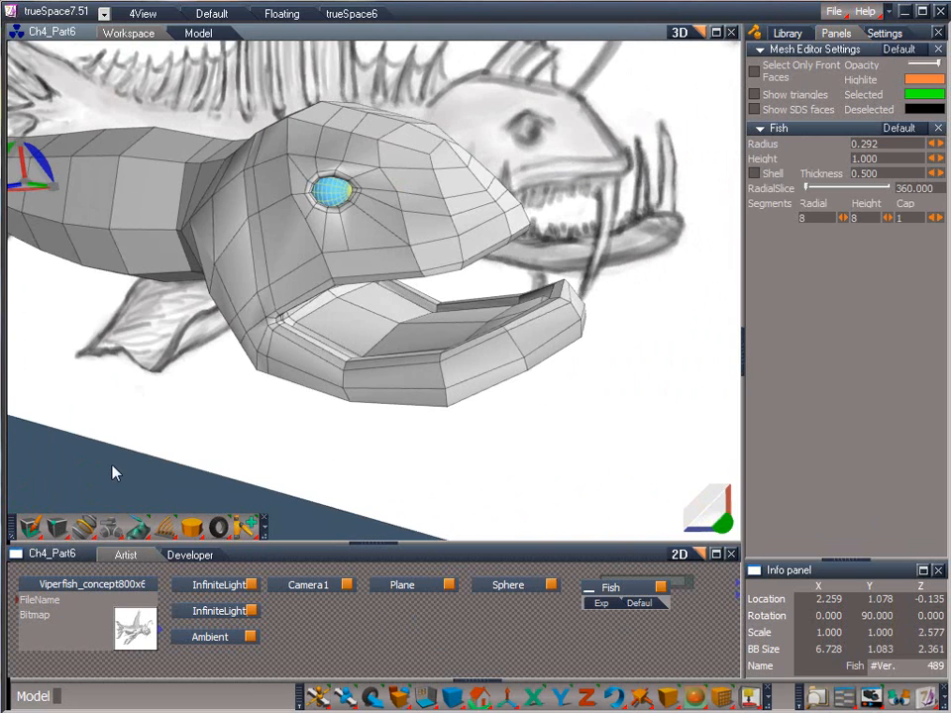
{"action": "left_click", "coordinate": [84, 526]}
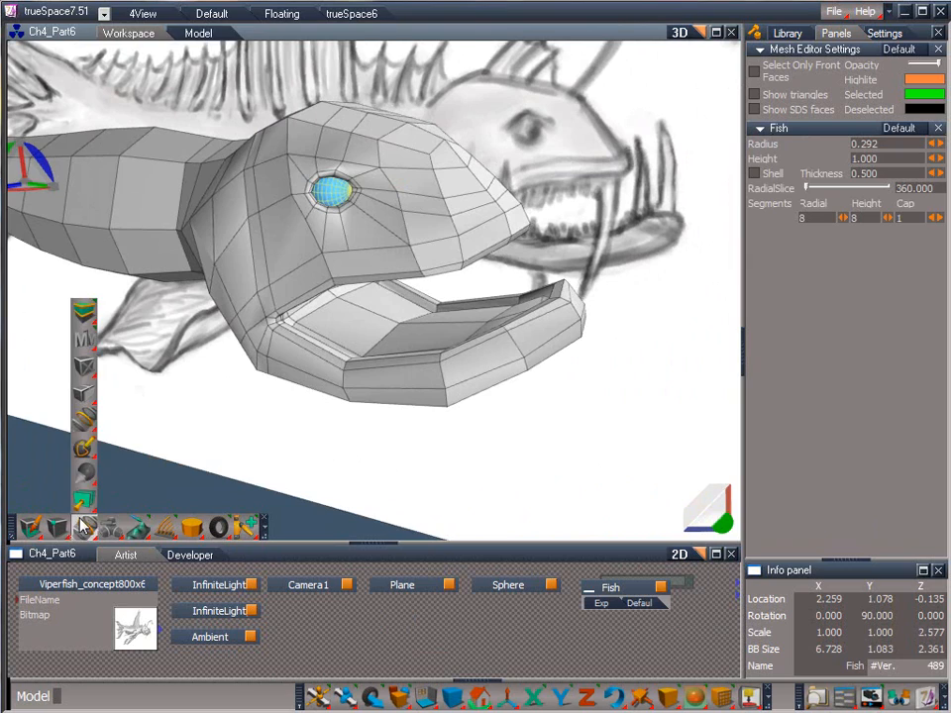
{"action": "left_click", "coordinate": [80, 450]}
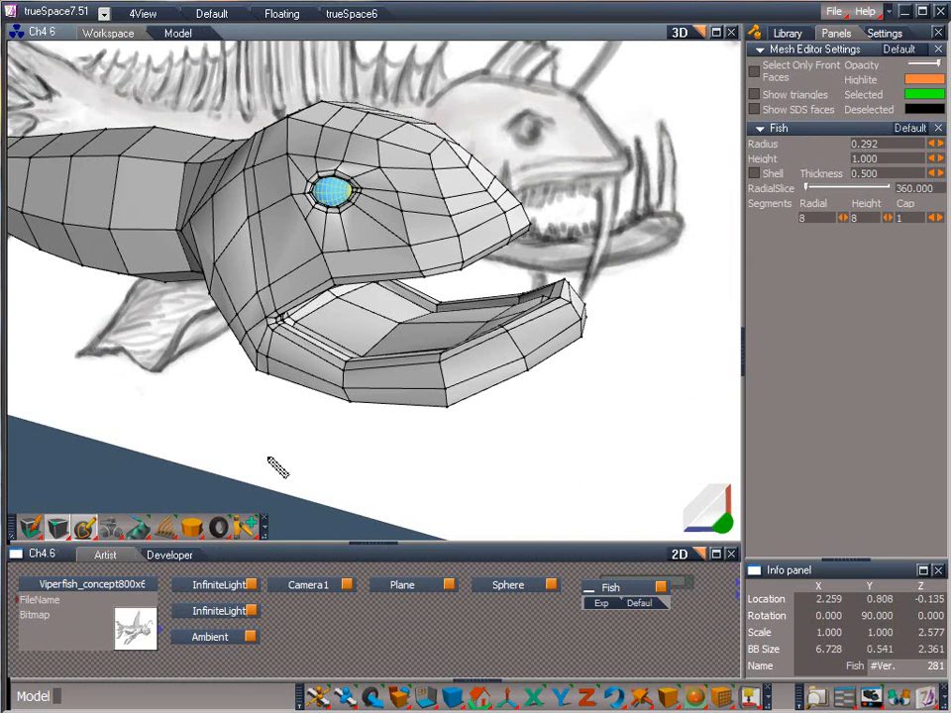
{"action": "scroll", "coordinate": [718, 426], "scroll_direction": "up", "scroll_amount": 4}
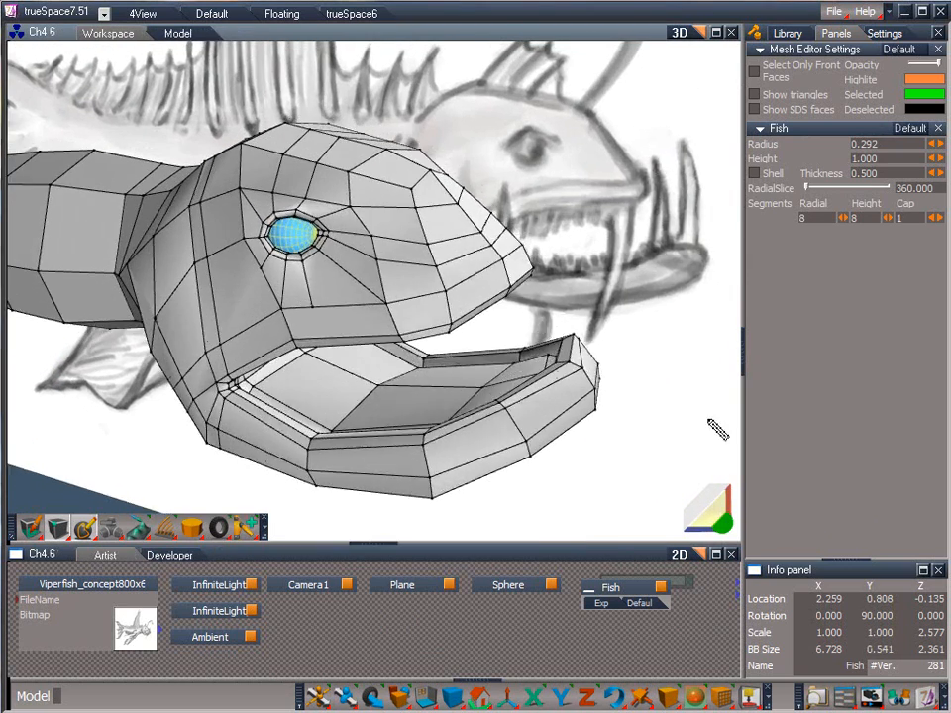
{"action": "scroll", "coordinate": [715, 523], "scroll_direction": "up", "scroll_amount": 3}
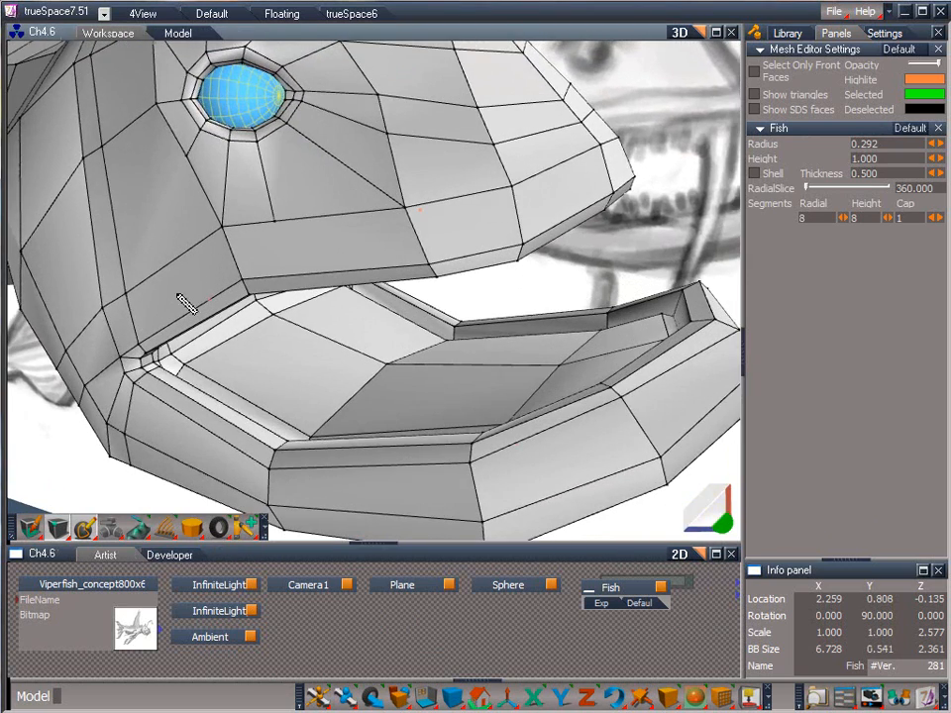
{"action": "mouse_move", "coordinate": [132, 292]}
{"action": "left_mouse_down"}
{"action": "mouse_move", "coordinate": [206, 223]}
{"action": "mouse_move", "coordinate": [401, 208]}
{"action": "left_mouse_up"}
{"action": "left_click", "coordinate": [394, 200]}
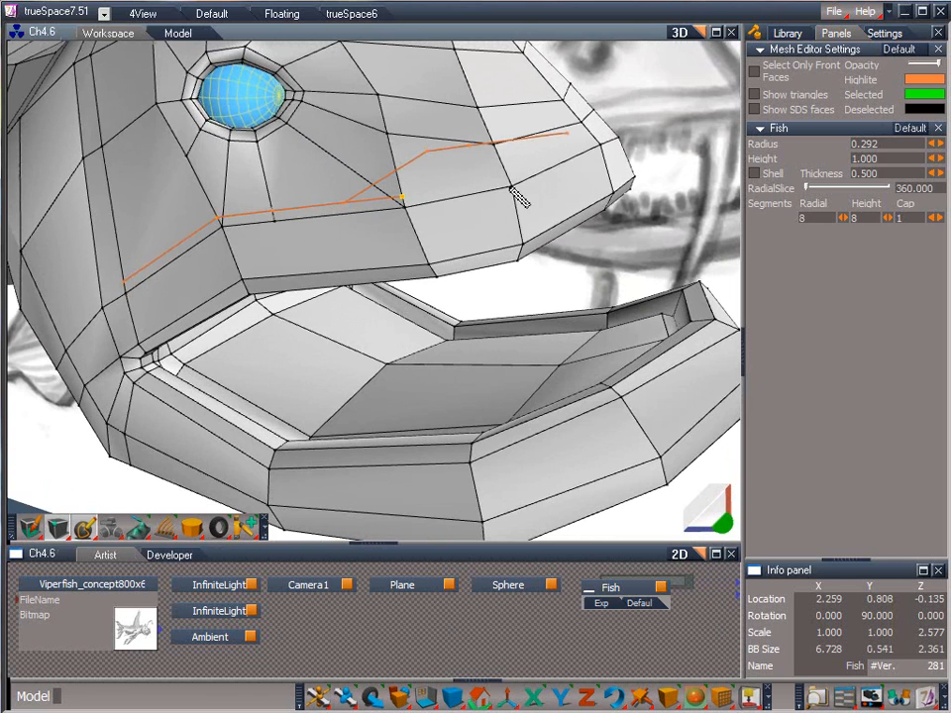
{"action": "left_click", "coordinate": [510, 181]}
{"action": "scroll", "coordinate": [569, 314], "scroll_direction": "up", "scroll_amount": 2}
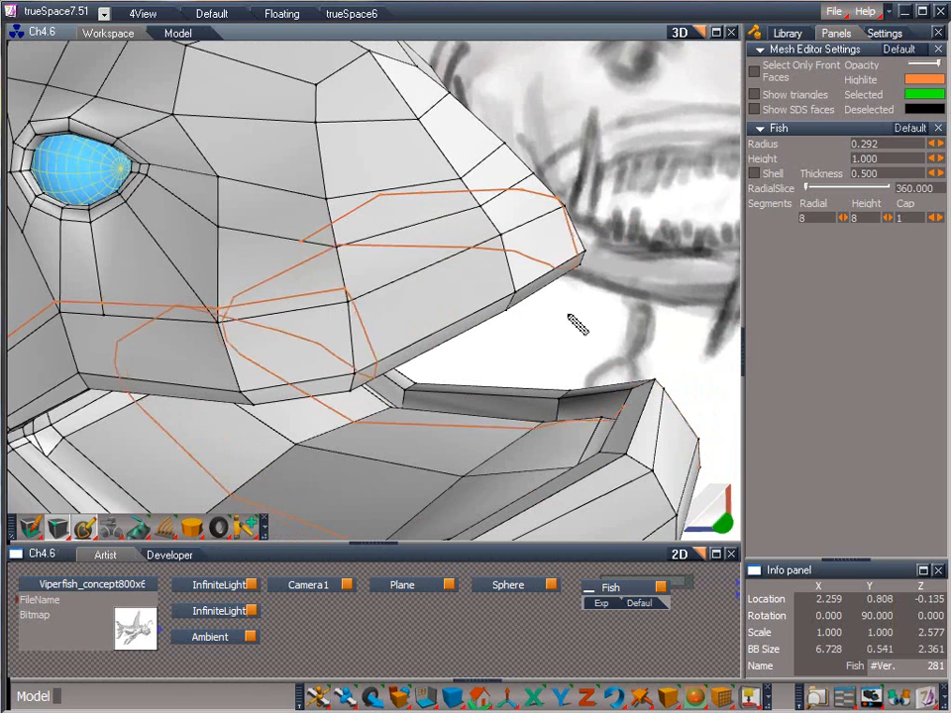
{"action": "right_click", "coordinate": [490, 287]}
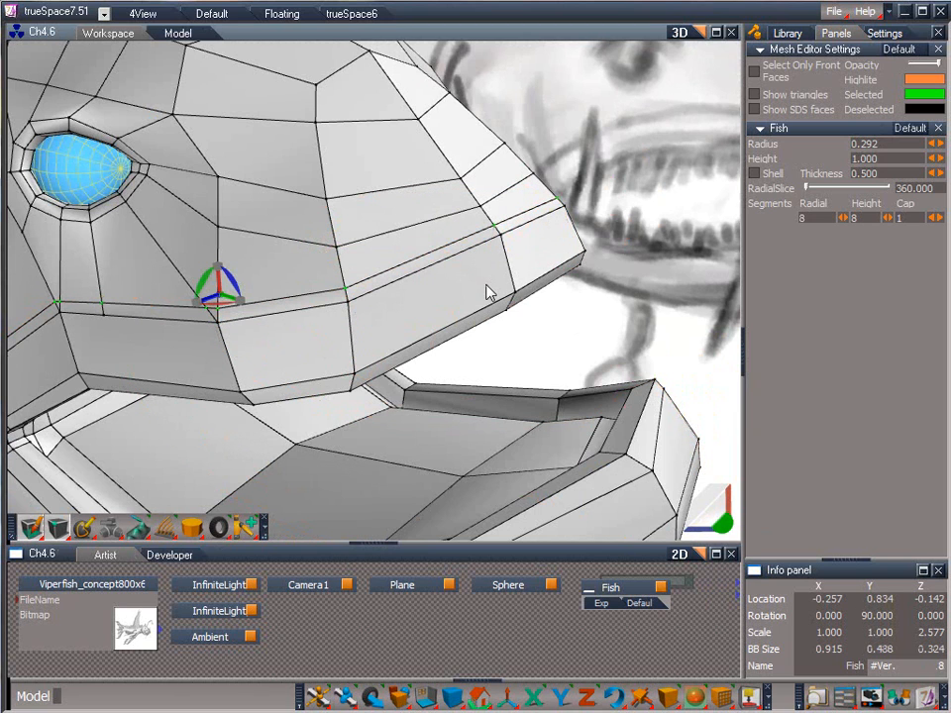
Step: Weld the two nearly coincident vertices on the new lip edge line below the eye
{"action": "left_click", "coordinate": [59, 304]}
{"action": "left_click", "coordinate": [57, 306]}
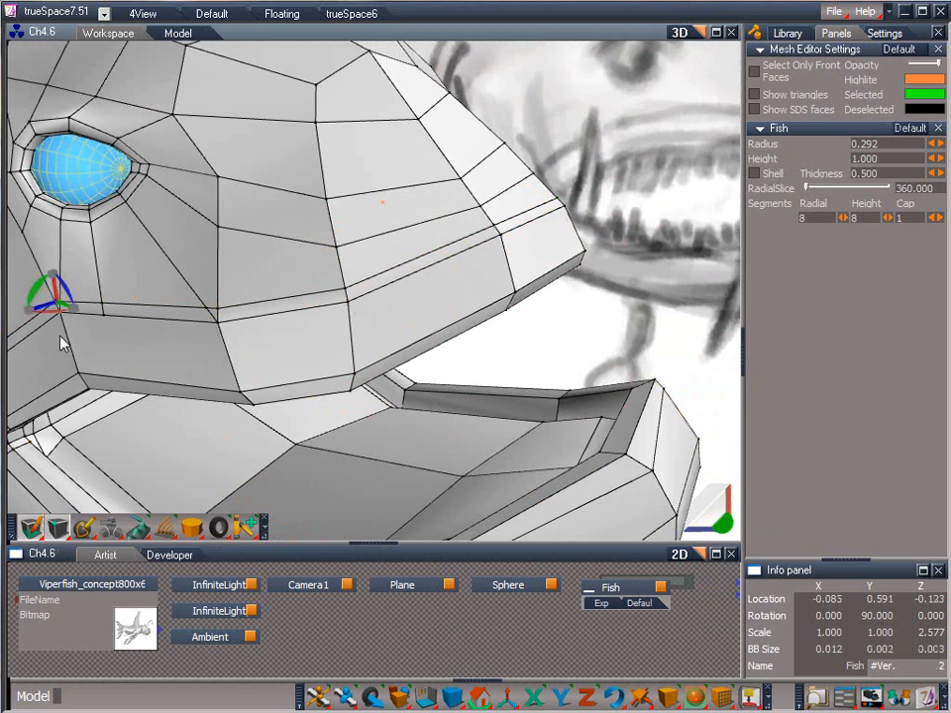
{"action": "left_click_drag", "start_coordinate": [86, 526], "coordinate": [83, 490]}
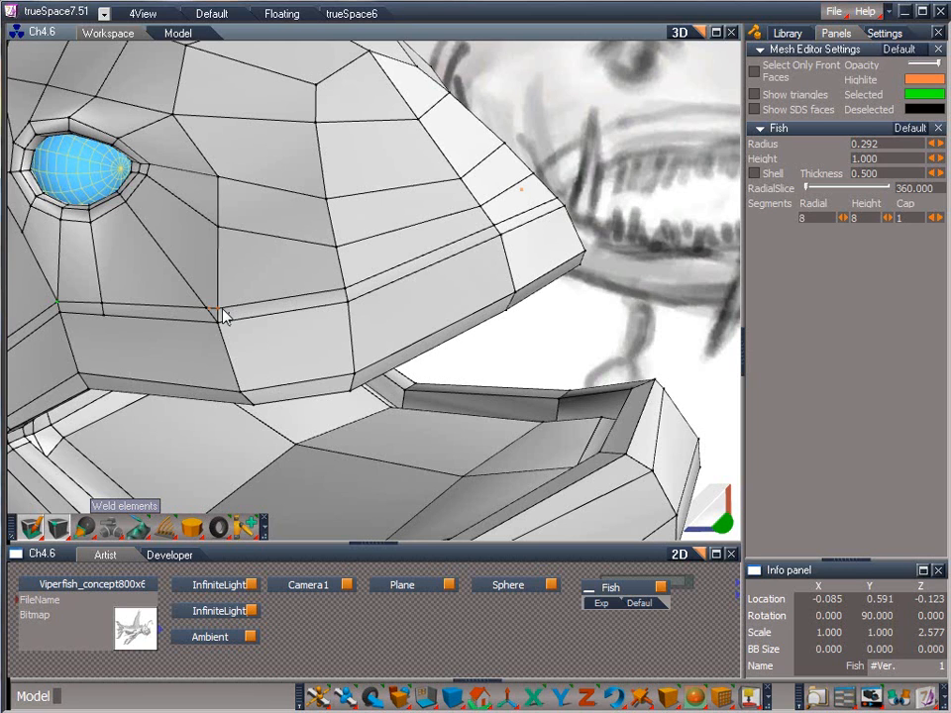
Step: Switch to nearest-element selection and weld the two nearly coincident vertices on the new lip line ahead of the eye
{"action": "left_click", "coordinate": [216, 314]}
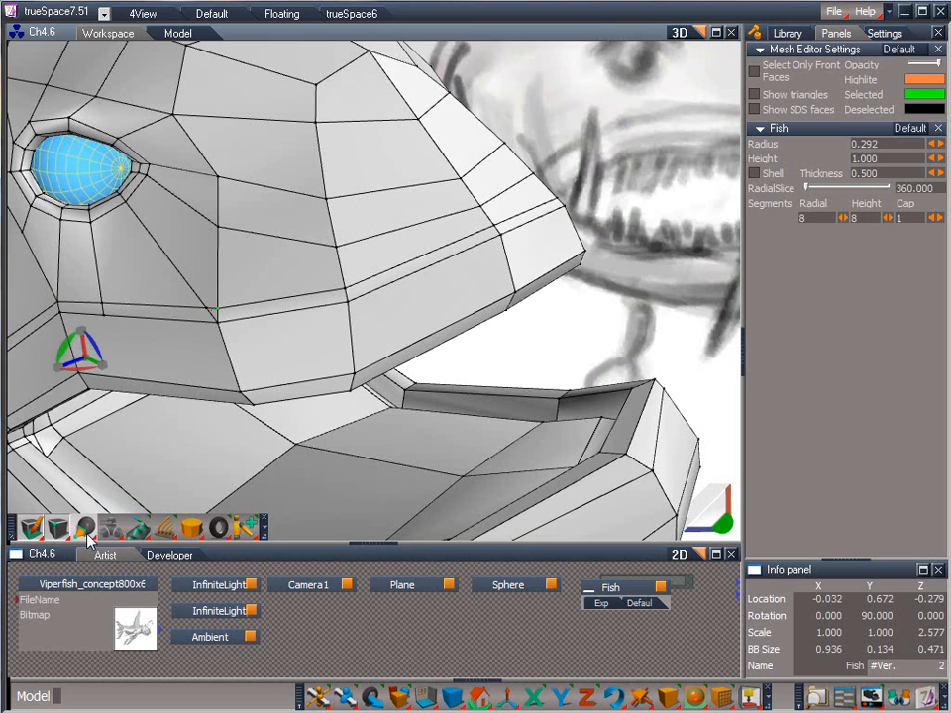
{"action": "mouse_move", "coordinate": [85, 511]}
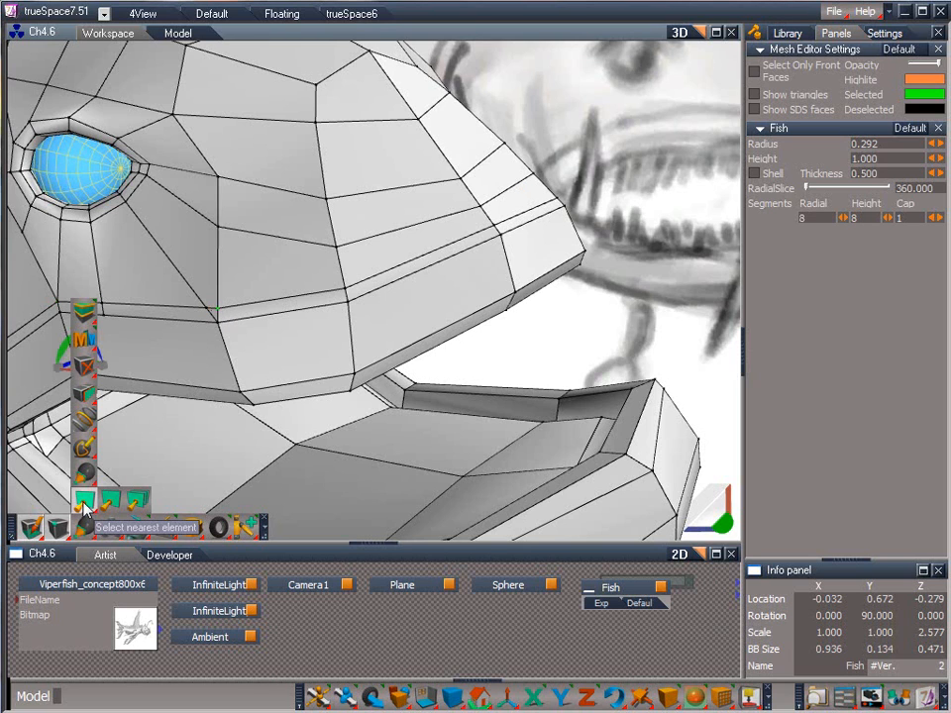
{"action": "left_click", "coordinate": [84, 504]}
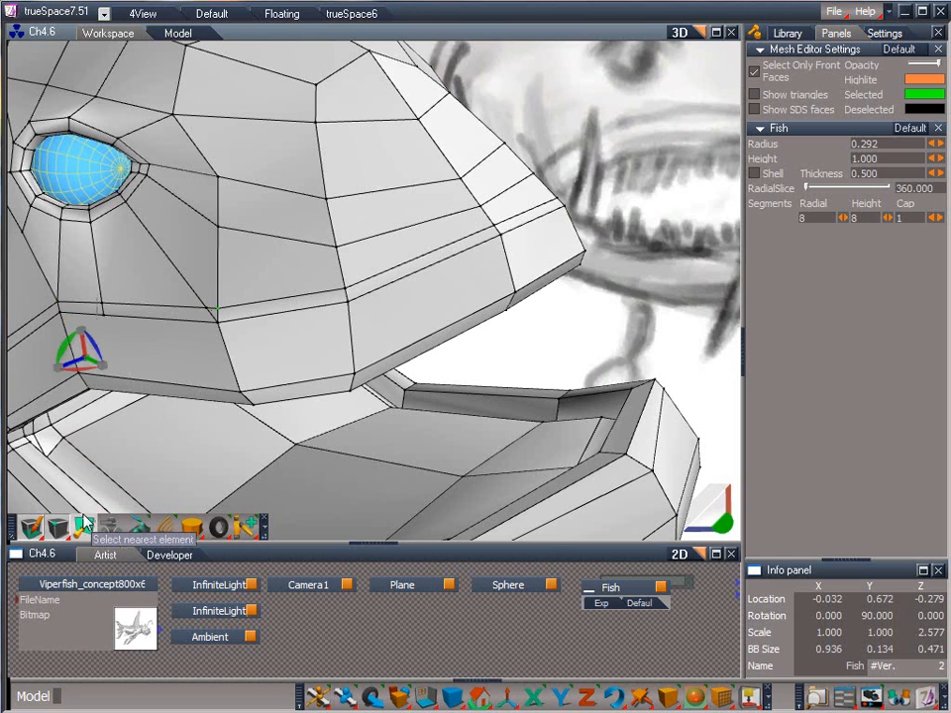
{"action": "left_click", "coordinate": [214, 314]}
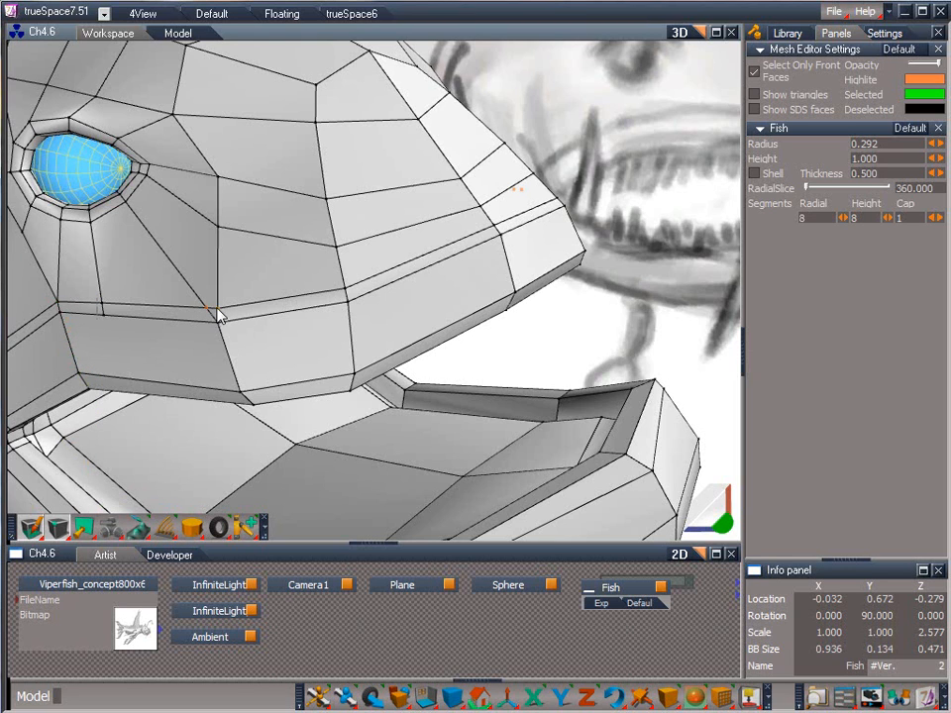
{"action": "left_click", "coordinate": [218, 314]}
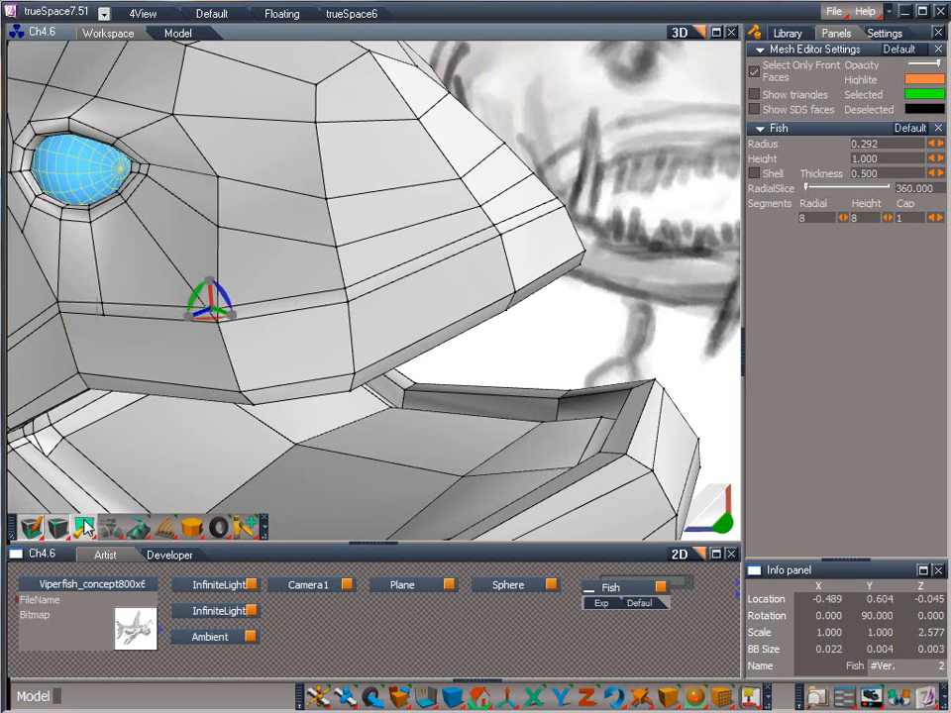
{"action": "left_click_drag", "start_coordinate": [83, 528], "coordinate": [84, 482]}
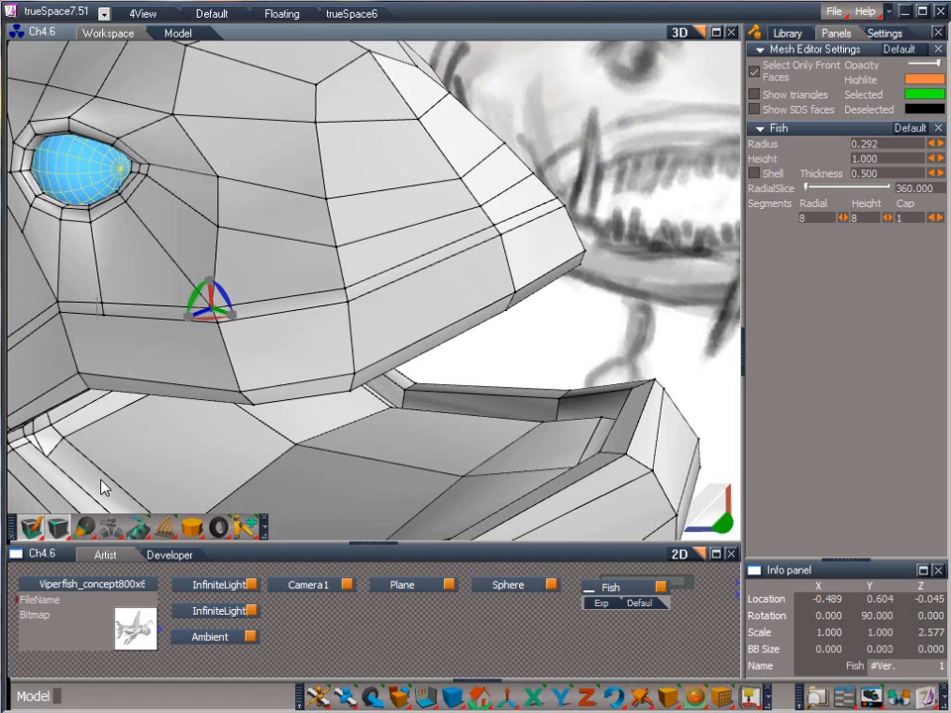
Step: Adjust the positions of the welded vertex ahead of the eye and the lip-line vertex at the snout
{"action": "left_click_drag", "start_coordinate": [725, 496], "coordinate": [594, 337]}
{"action": "left_click", "coordinate": [340, 190]}
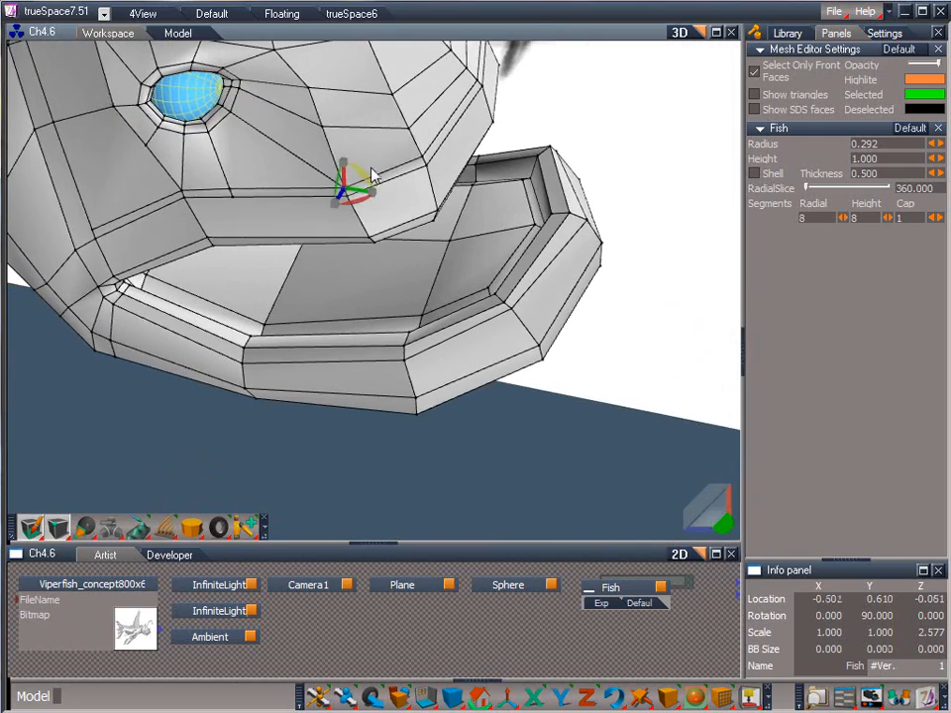
{"action": "left_click", "coordinate": [430, 155]}
{"action": "mouse_move", "coordinate": [722, 522]}
{"action": "left_mouse_down"}
{"action": "mouse_move", "coordinate": [479, 665]}
{"action": "mouse_move", "coordinate": [420, 136]}
{"action": "mouse_move", "coordinate": [403, 184]}
{"action": "mouse_move", "coordinate": [407, 168]}
{"action": "left_mouse_up"}
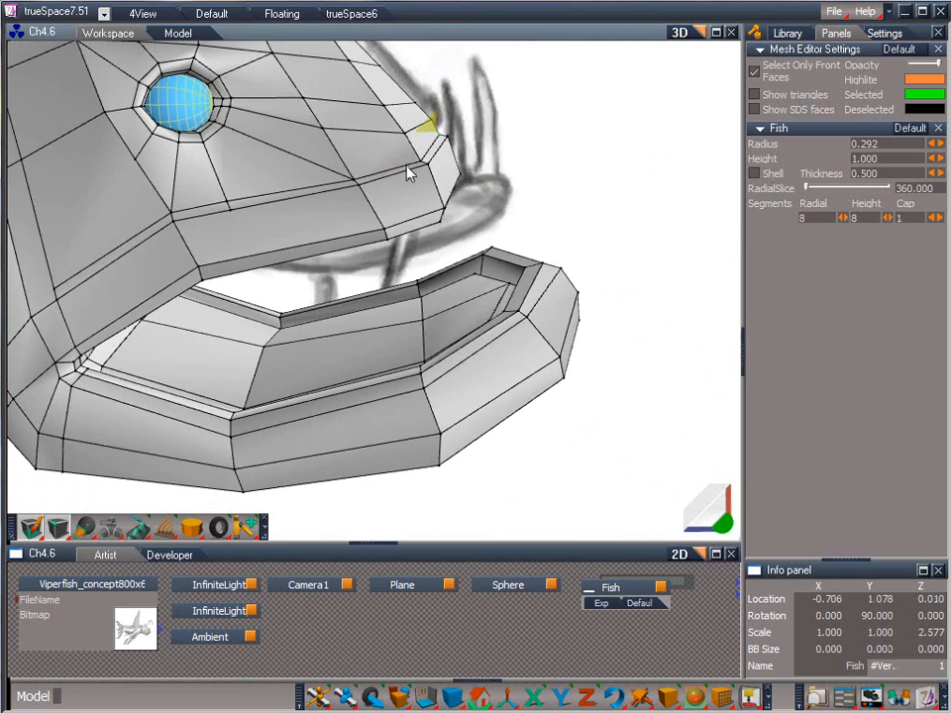
Step: Adjust the lip-line vertices below the eye and back toward the mouth corner to even out the new edge
{"action": "left_click", "coordinate": [228, 203]}
{"action": "left_click_drag", "start_coordinate": [722, 522], "coordinate": [574, 500]}
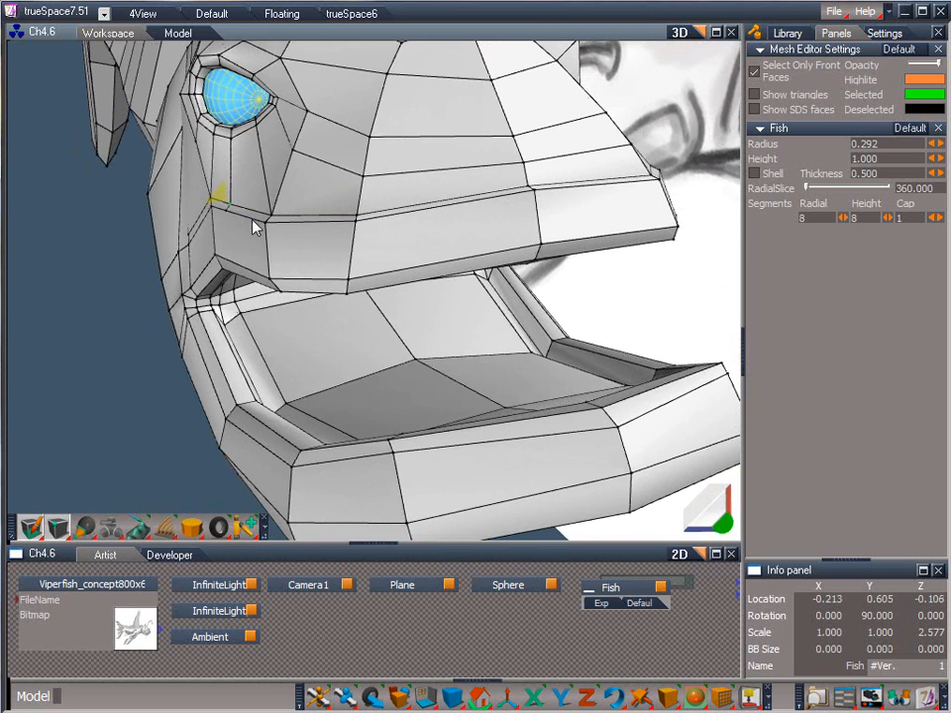
{"action": "left_click", "coordinate": [213, 202]}
{"action": "left_click_drag", "start_coordinate": [722, 522], "coordinate": [472, 351]}
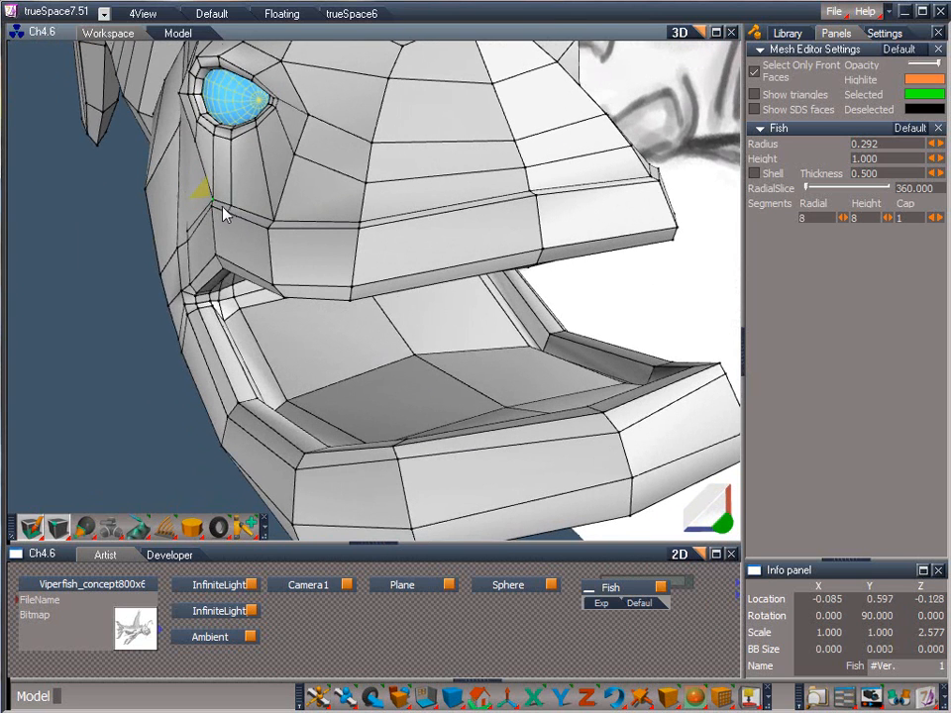
{"action": "left_click", "coordinate": [189, 235]}
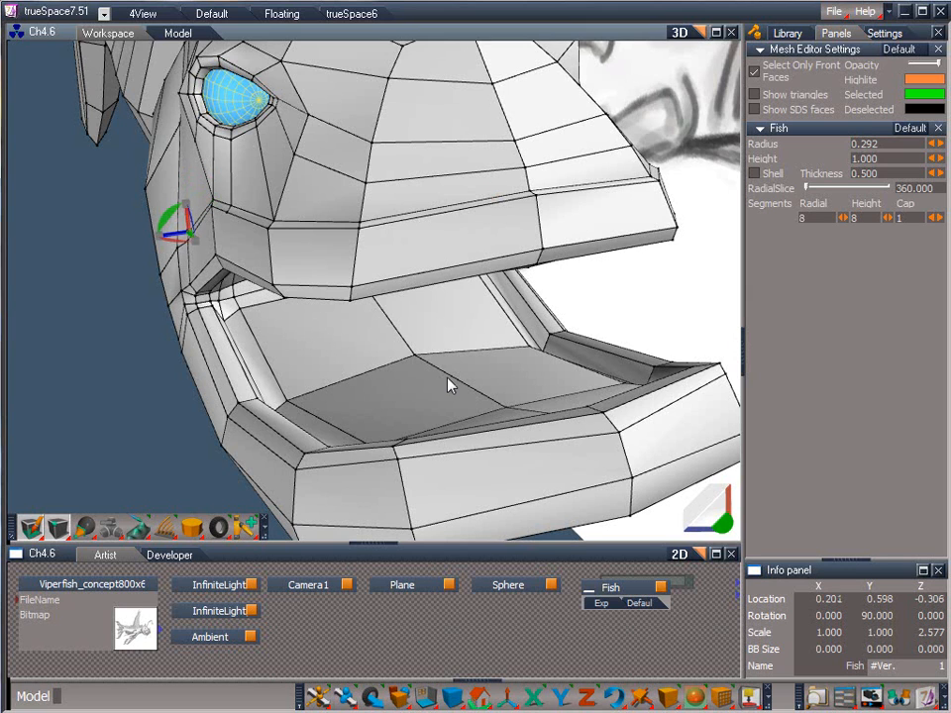
Step: Lower the lip-line vertex ahead of the eye slightly and reposition the vertices at the tip of the snout
{"action": "left_click", "coordinate": [649, 165]}
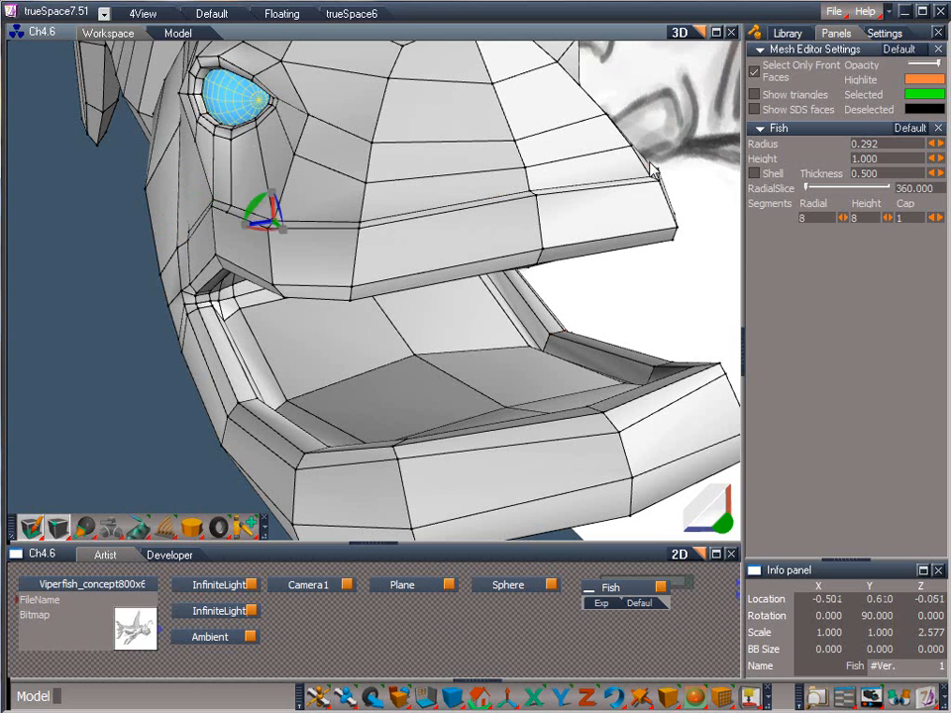
{"action": "left_click_drag", "start_coordinate": [261, 226], "coordinate": [266, 254]}
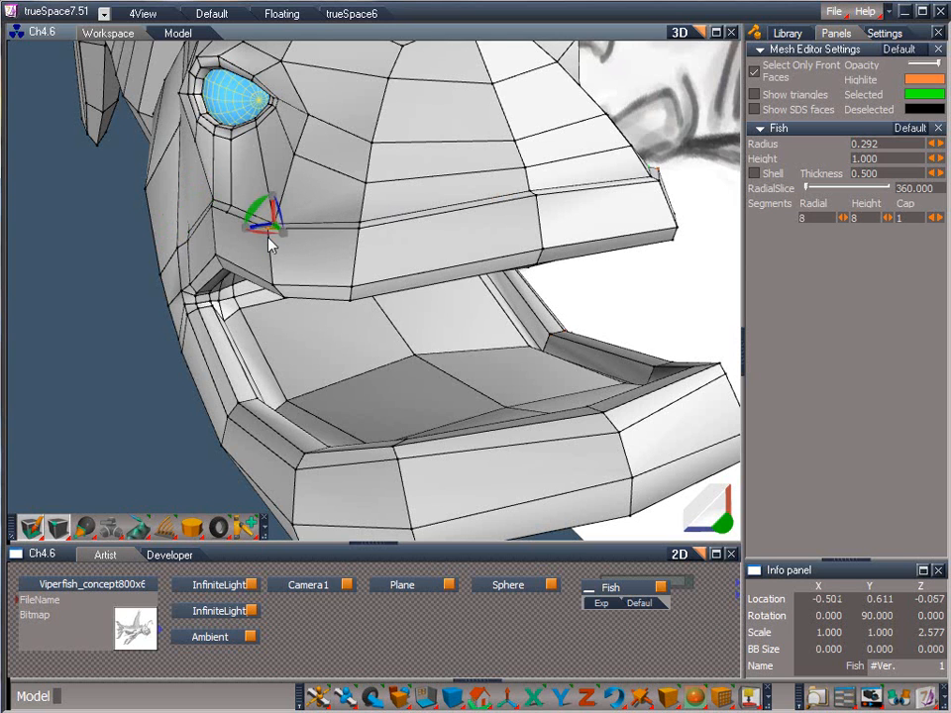
{"action": "left_click_drag", "start_coordinate": [717, 525], "coordinate": [458, 545]}
{"action": "left_click", "coordinate": [484, 149]}
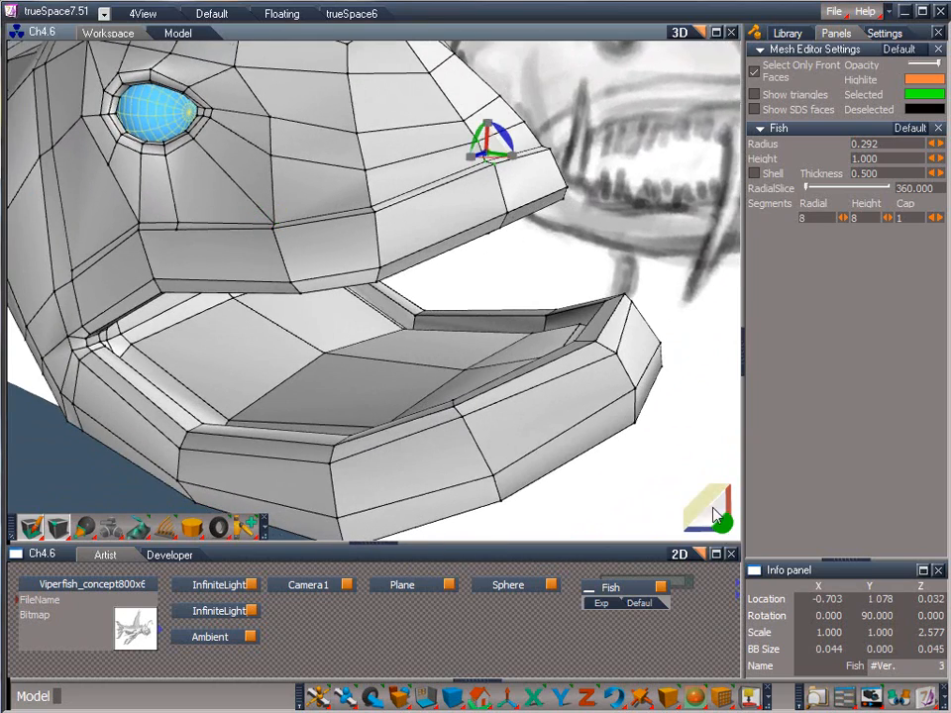
{"action": "left_click_drag", "start_coordinate": [715, 523], "coordinate": [509, 574]}
{"action": "left_click", "coordinate": [551, 147]}
{"action": "mouse_move", "coordinate": [551, 146]}
{"action": "left_mouse_down"}
{"action": "mouse_move", "coordinate": [598, 152]}
{"action": "mouse_move", "coordinate": [604, 171]}
{"action": "left_mouse_up"}
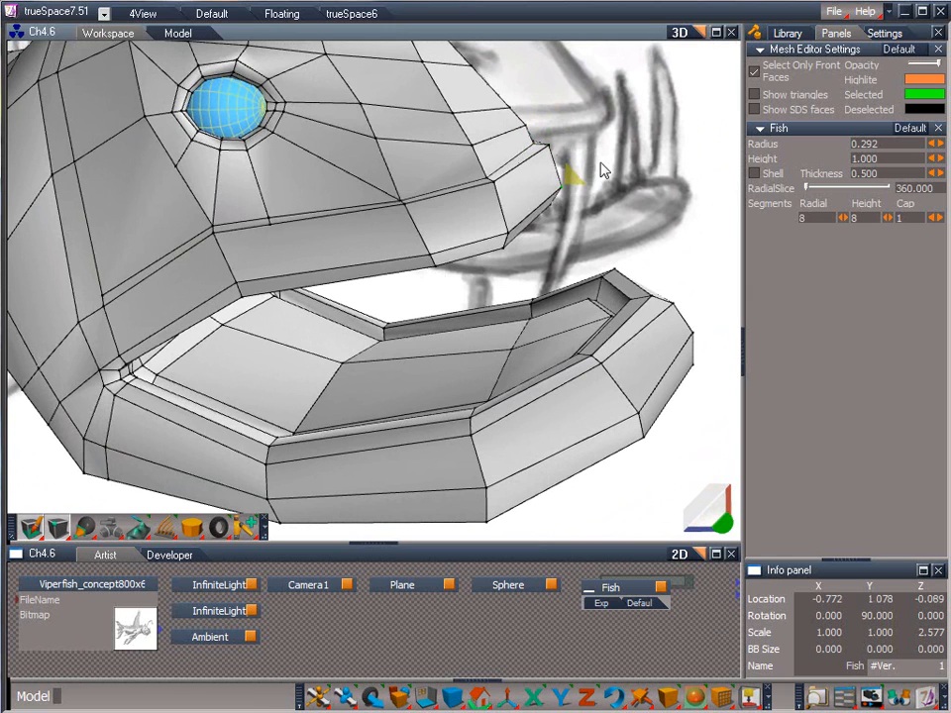
Step: Reposition the lip-line vertices along the front part of the upper jaw, following them forward from below the eye
{"action": "left_click_drag", "start_coordinate": [728, 525], "coordinate": [607, 511]}
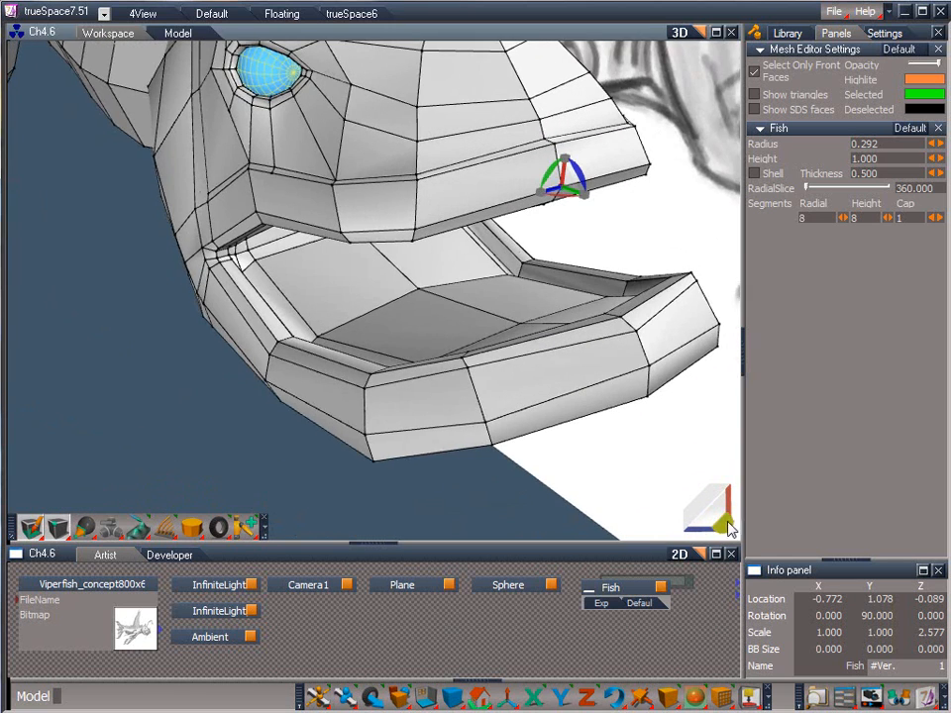
{"action": "left_click_drag", "start_coordinate": [728, 525], "coordinate": [495, 338]}
{"action": "left_click", "coordinate": [298, 95]}
{"action": "left_click_drag", "start_coordinate": [297, 95], "coordinate": [305, 176]}
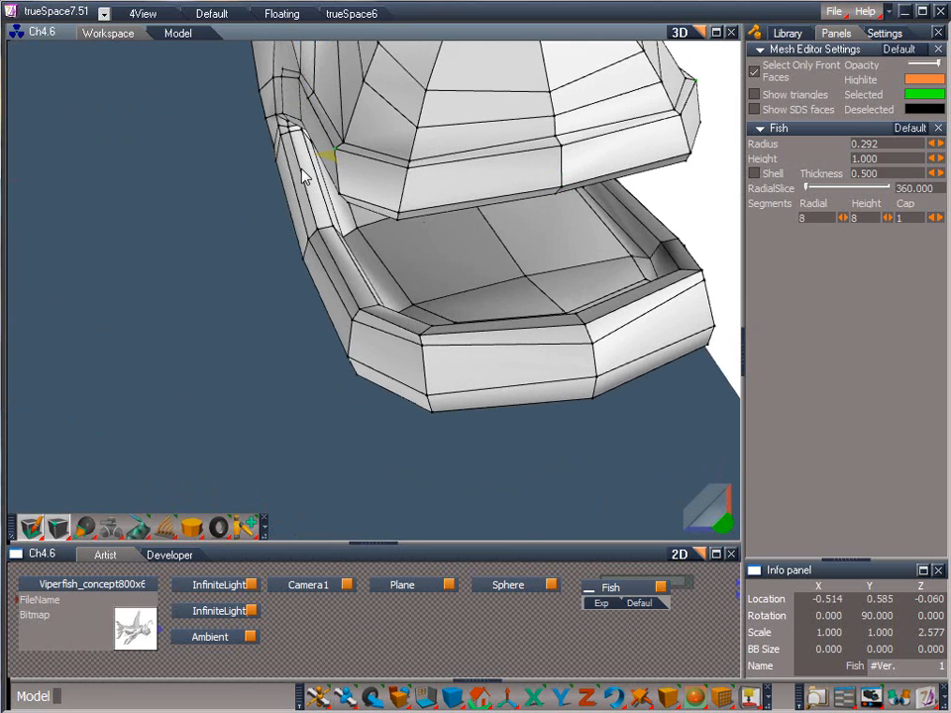
{"action": "left_click", "coordinate": [396, 165]}
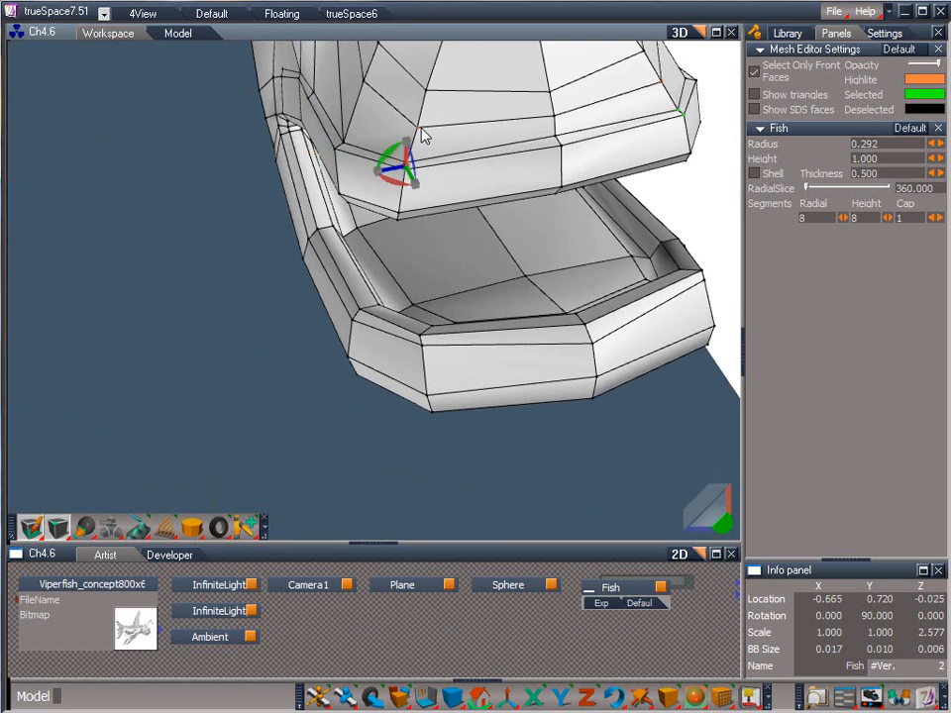
Step: Adjust the vertices above the lip line on the snout's side and centreline, and leave vertex editing
{"action": "left_click_drag", "start_coordinate": [425, 136], "coordinate": [395, 130]}
{"action": "mouse_move", "coordinate": [690, 493]}
{"action": "left_mouse_down"}
{"action": "mouse_move", "coordinate": [605, 466]}
{"action": "mouse_move", "coordinate": [533, 518]}
{"action": "left_mouse_up"}
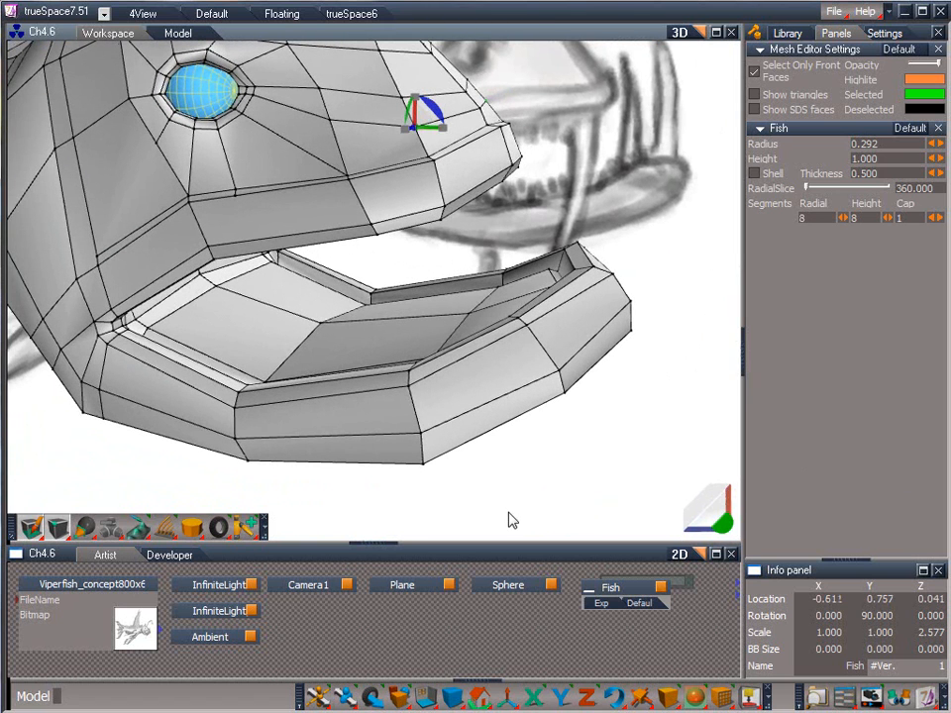
{"action": "left_click_drag", "start_coordinate": [424, 117], "coordinate": [472, 111]}
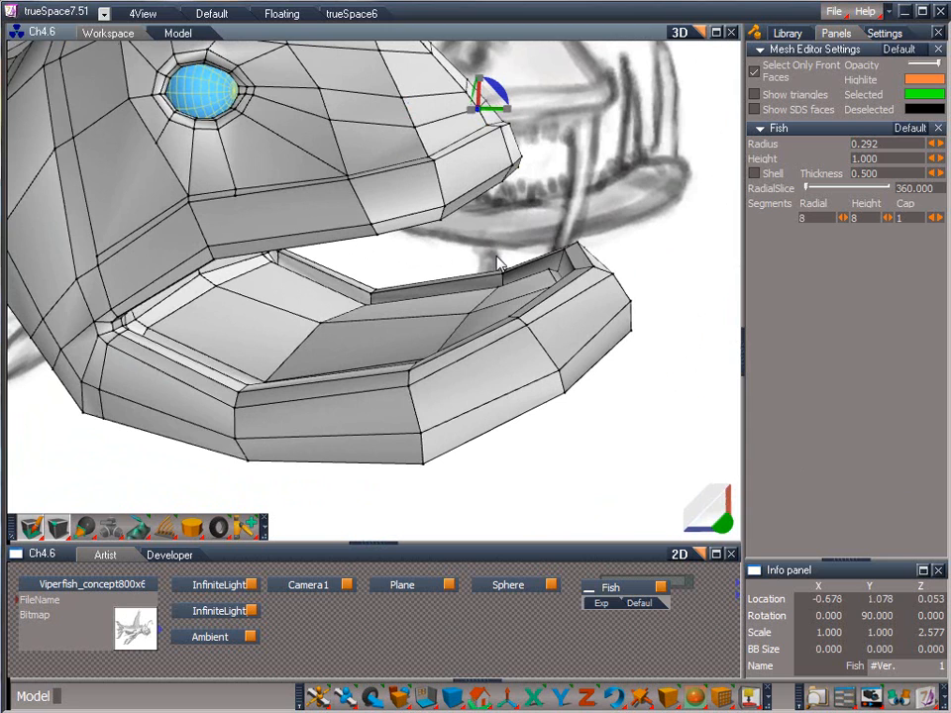
{"action": "left_click", "coordinate": [540, 472]}
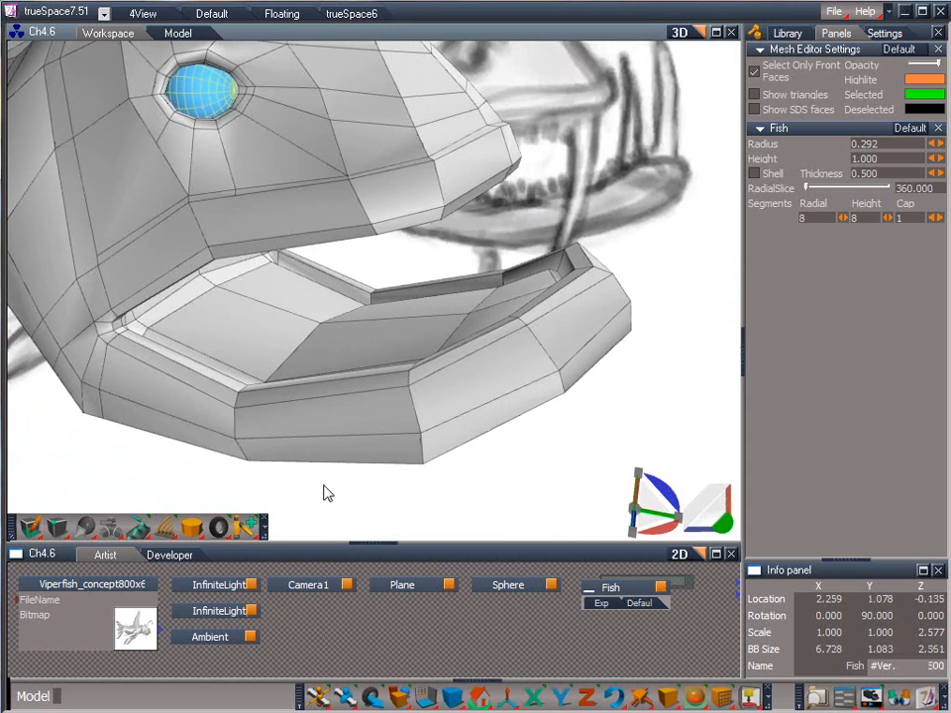
Step: Apply subdivision smoothing to the fish to check the upper lip, and undo the smoothing
{"action": "mouse_move", "coordinate": [109, 523]}
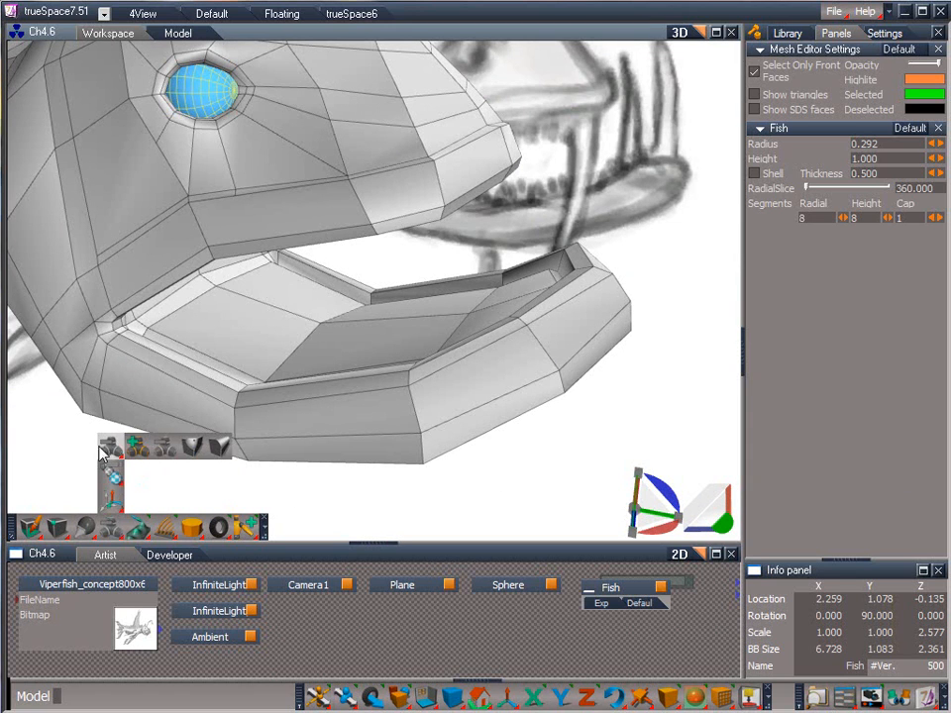
{"action": "left_click", "coordinate": [111, 476]}
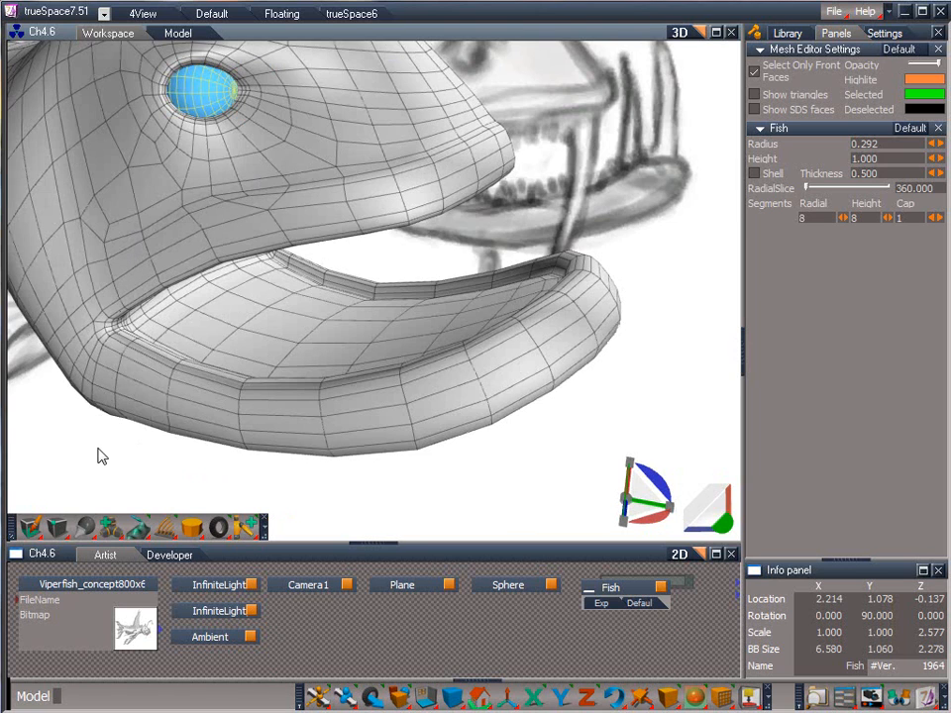
{"action": "key", "text": "ctrl+z"}
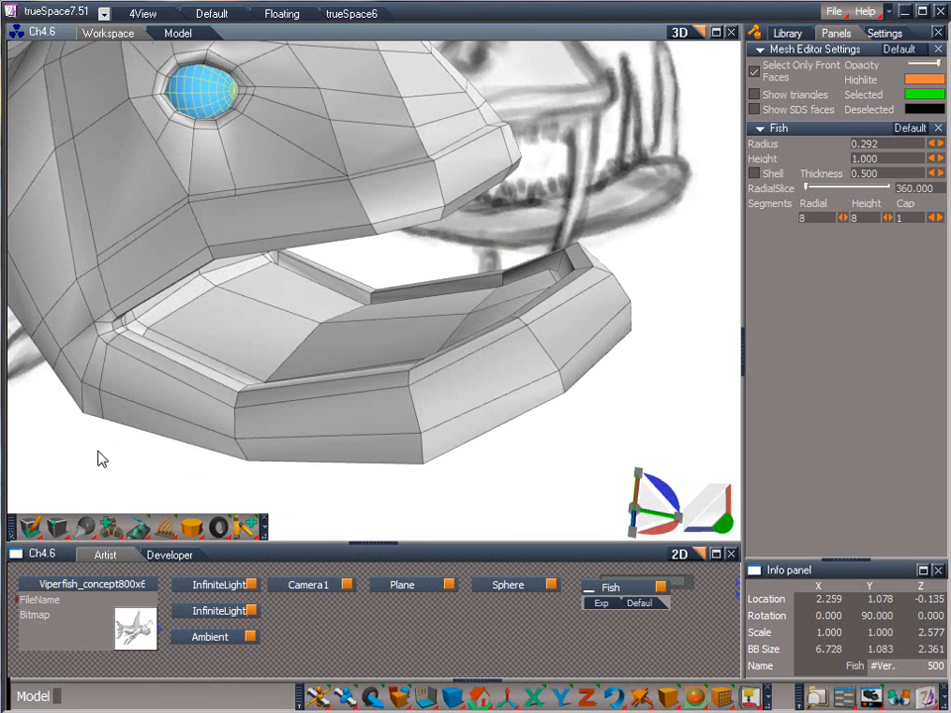
Step: Draw a second edge line just above the existing lip line, from behind the mouth corner forward to the snout
{"action": "left_click_drag", "start_coordinate": [86, 522], "coordinate": [80, 450]}
{"action": "left_click", "coordinate": [78, 279]}
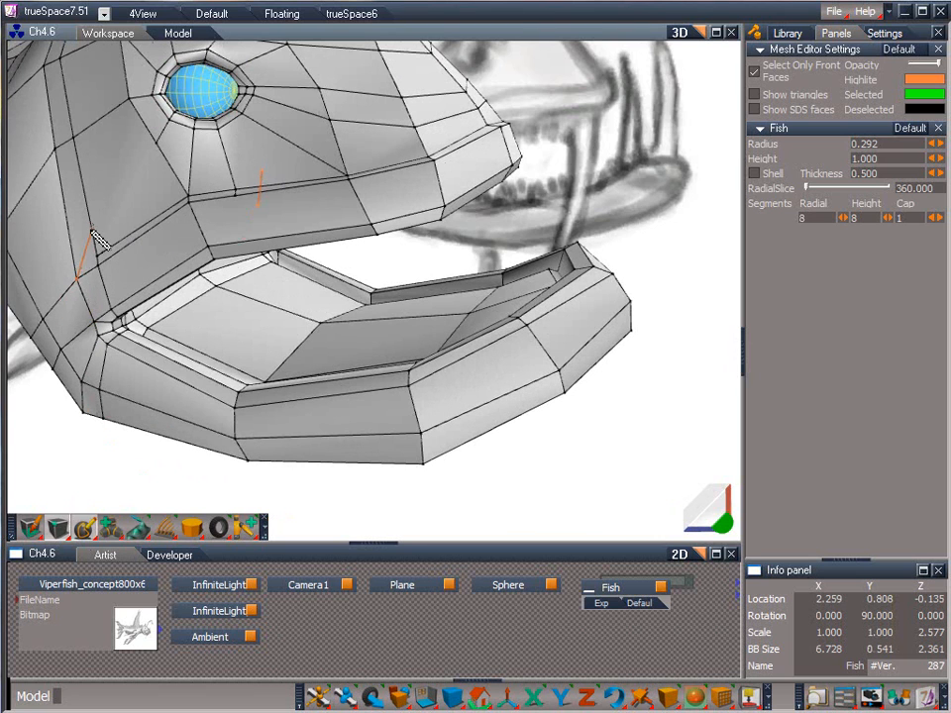
{"action": "left_click", "coordinate": [91, 230]}
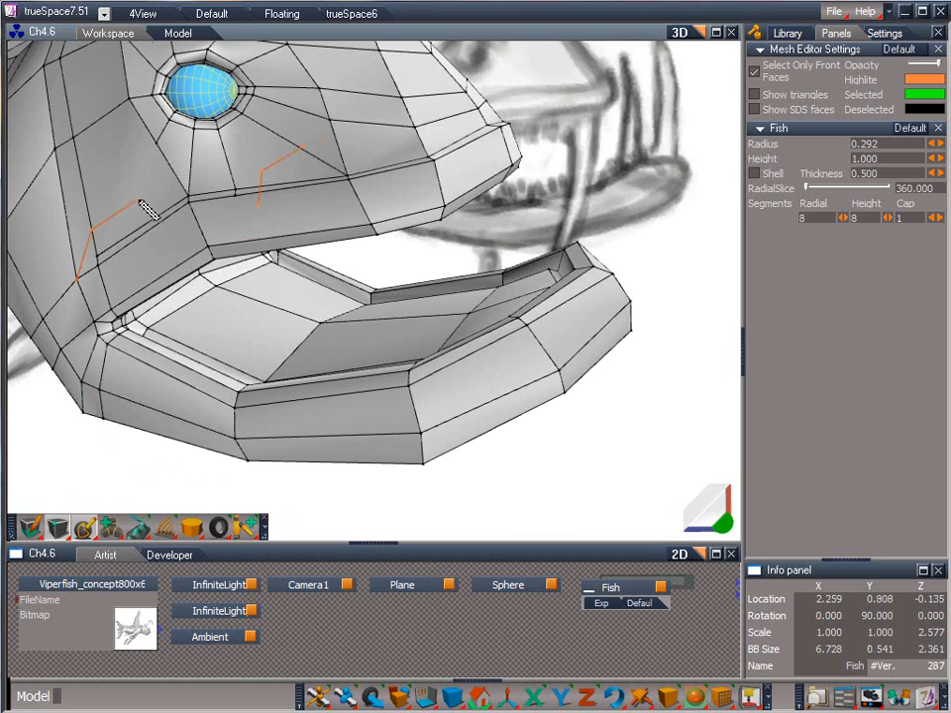
{"action": "left_click", "coordinate": [259, 174]}
{"action": "left_click", "coordinate": [343, 167]}
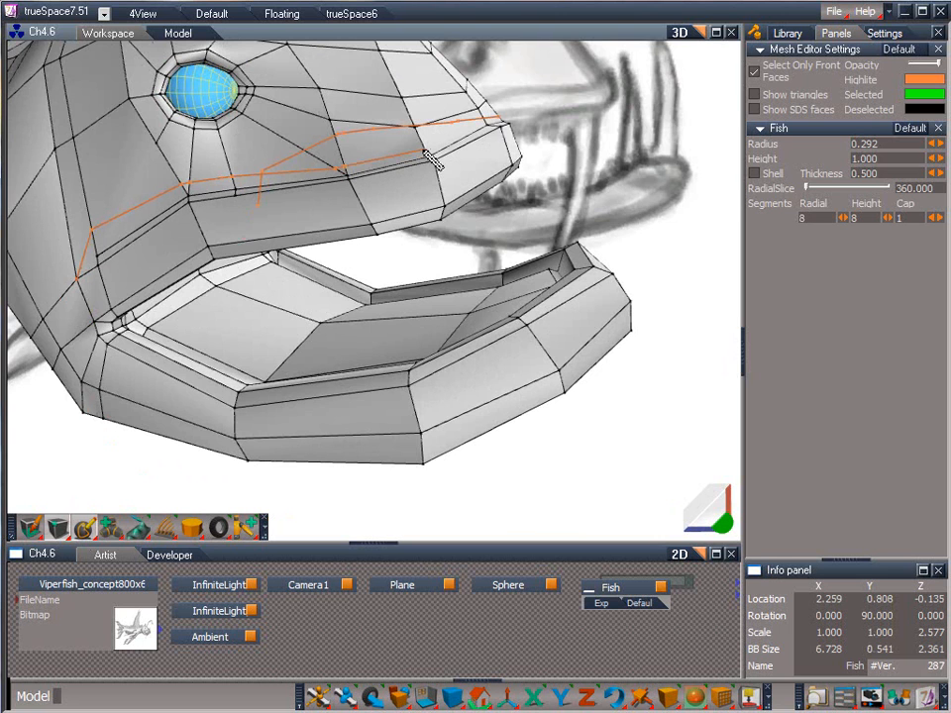
{"action": "mouse_move", "coordinate": [563, 471]}
{"action": "right_mouse_down"}
{"action": "mouse_move", "coordinate": [783, 508]}
{"action": "mouse_move", "coordinate": [605, 435]}
{"action": "mouse_move", "coordinate": [714, 522]}
{"action": "right_mouse_up"}
{"action": "right_click", "coordinate": [406, 248]}
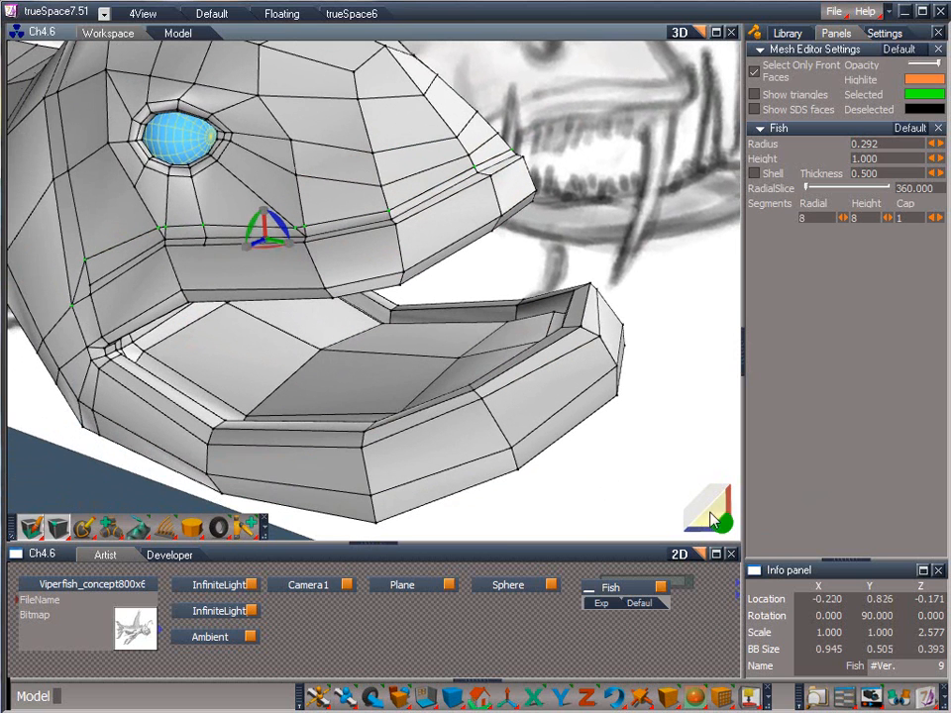
Step: Weld the nearly coincident vertex pairs on the second lip line below and ahead of the eye, and leave vertex editing
{"action": "left_click", "coordinate": [161, 230]}
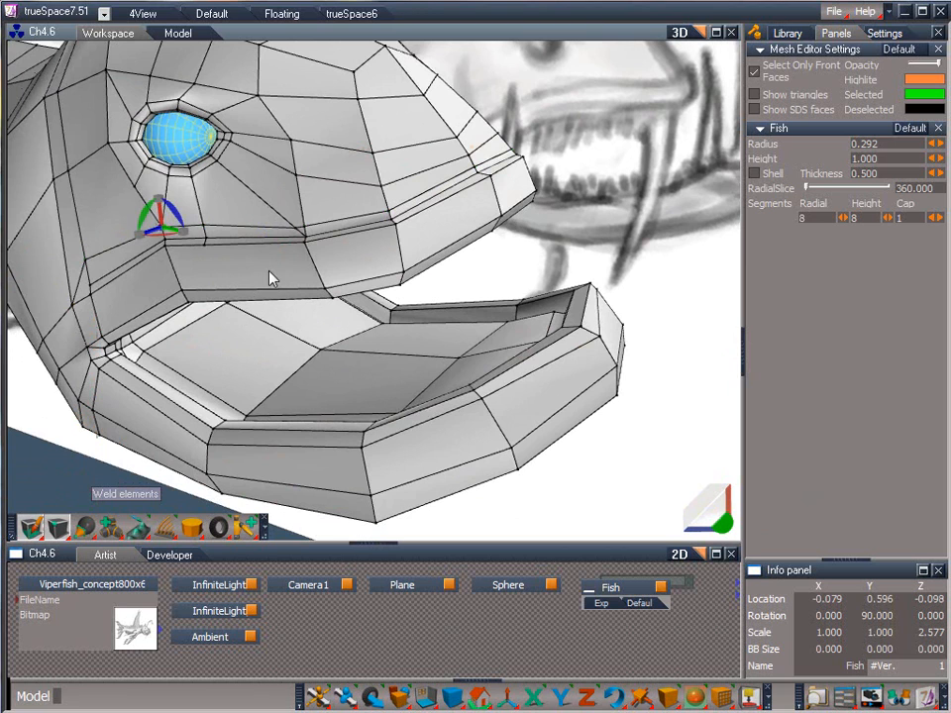
{"action": "left_click", "coordinate": [297, 234]}
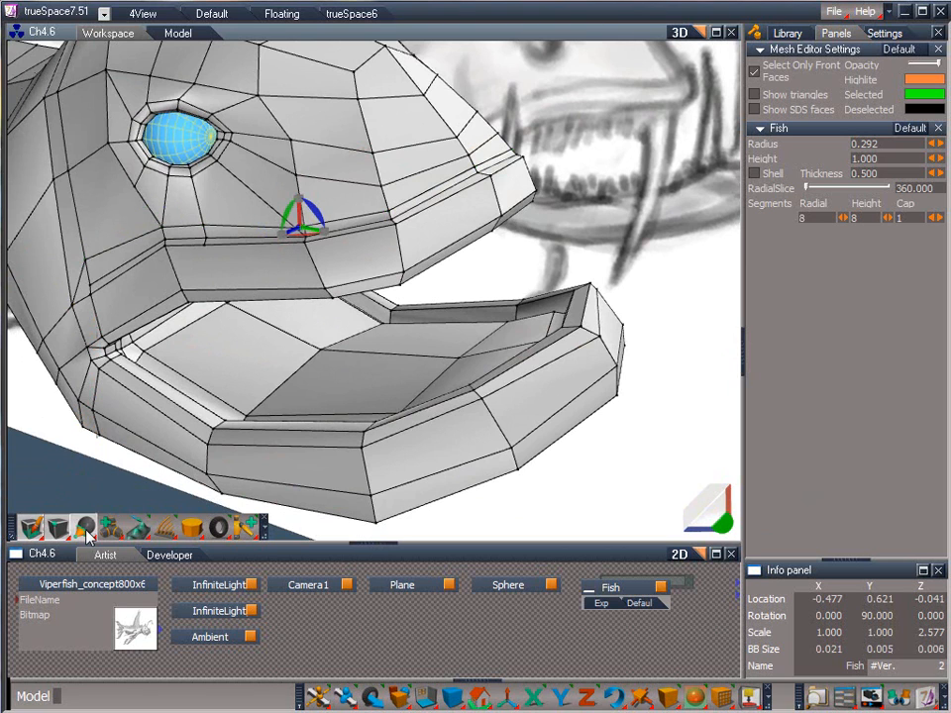
{"action": "left_click", "coordinate": [116, 481]}
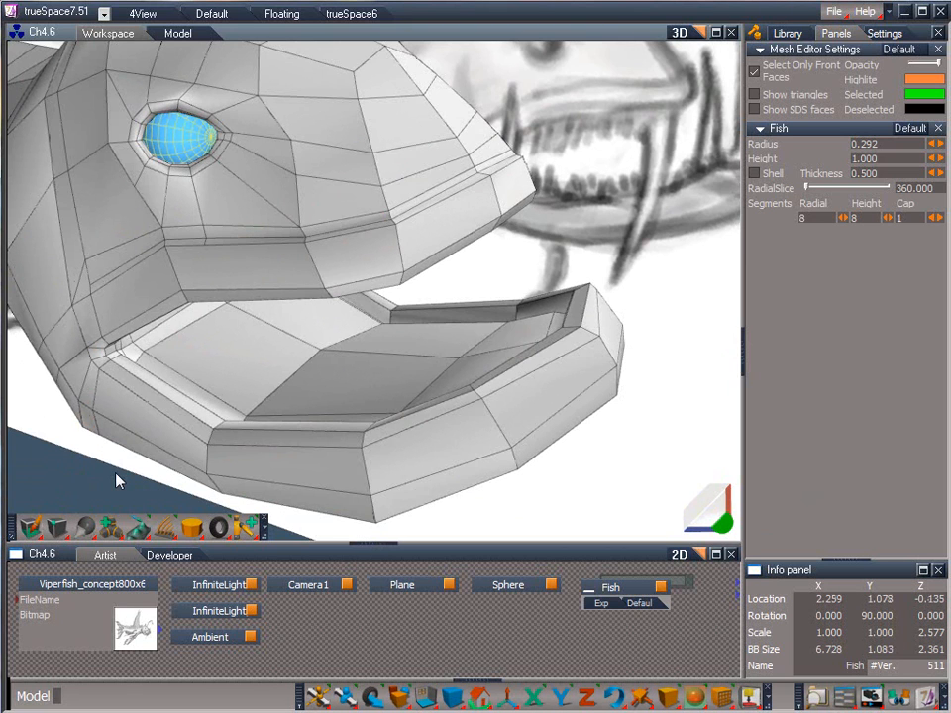
Step: Apply subdivision smoothing to the fish and inspect the sharper crease above the upper lip
{"action": "left_click", "coordinate": [113, 529]}
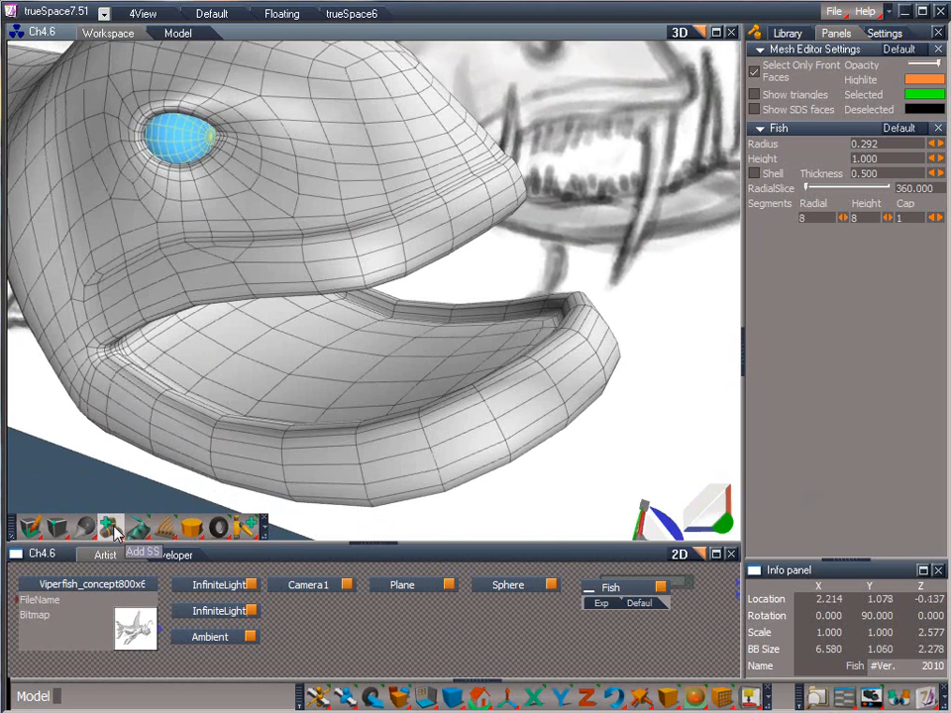
{"action": "left_click_drag", "start_coordinate": [729, 533], "coordinate": [712, 511]}
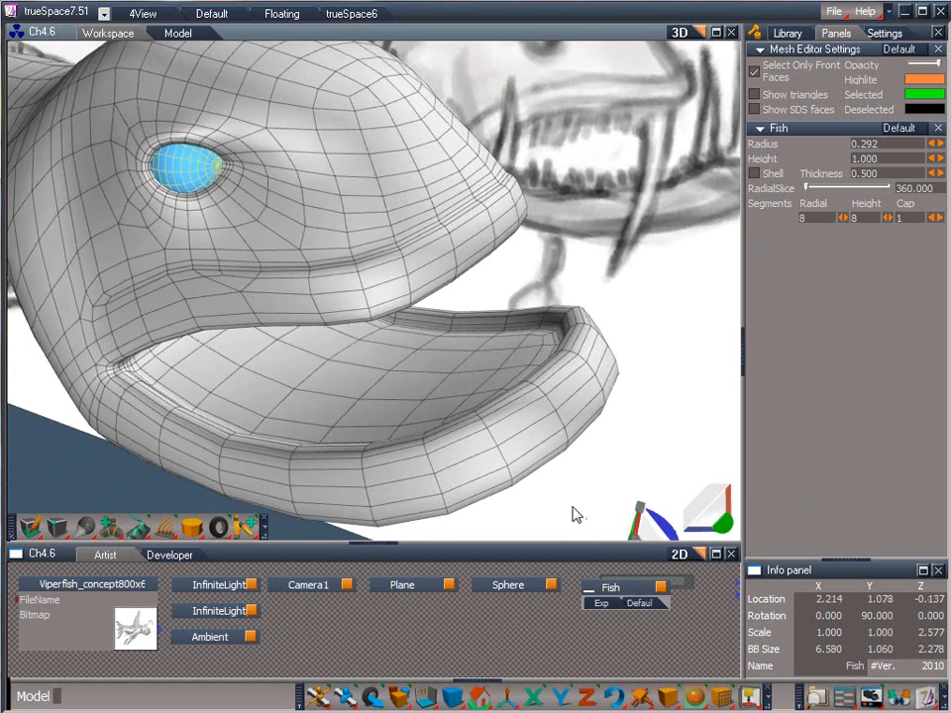